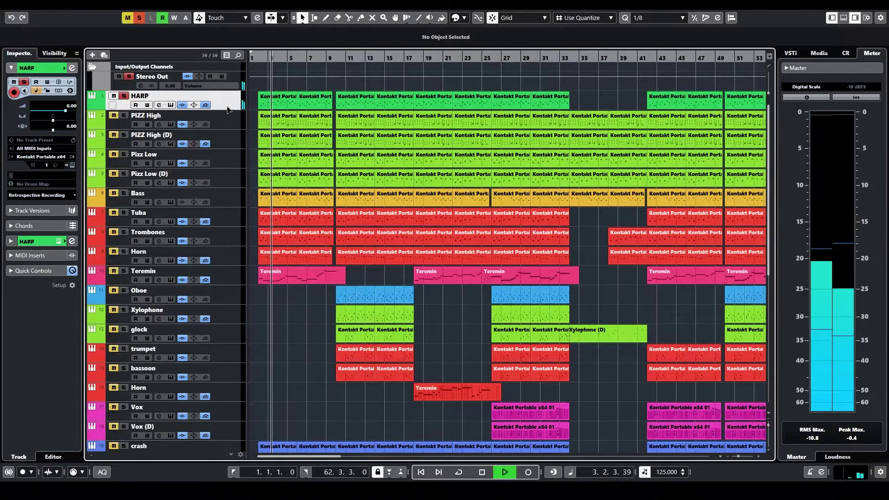
Stop playback and view the Kontakt instrument loaded on the HARP track.
{"action": "key", "text": "space"}
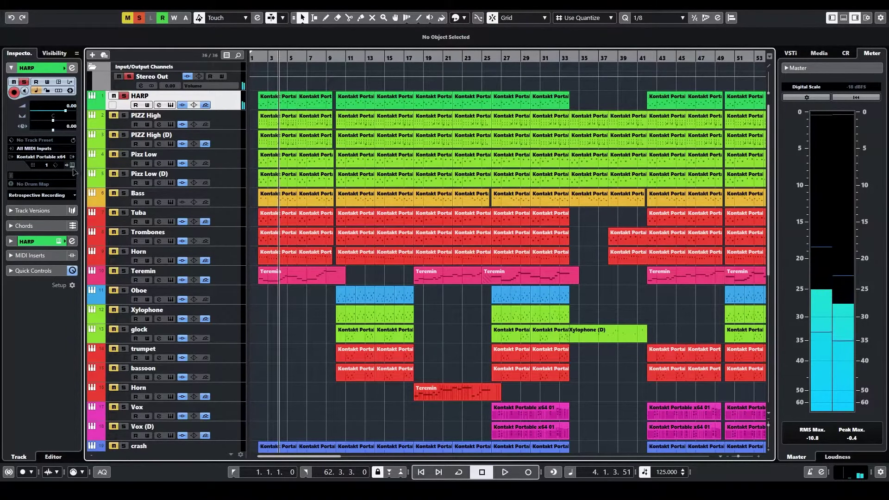
{"action": "left_click", "coordinate": [72, 166]}
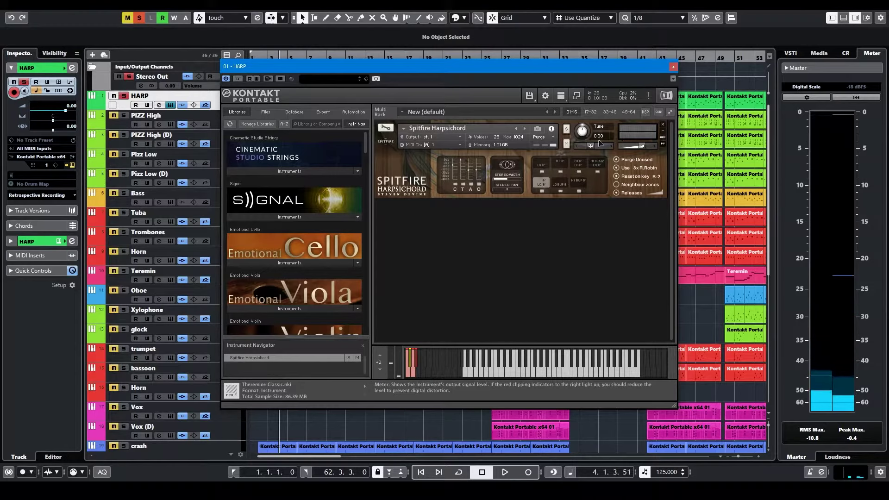
{"action": "left_click", "coordinate": [674, 68]}
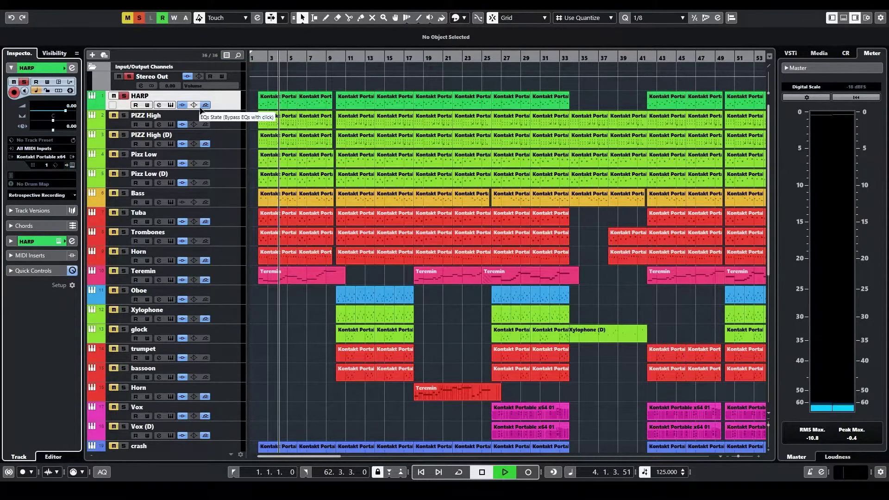
Open the first MIDI part of the HARP track in a full-window Key Editor.
{"action": "key", "text": "space"}
{"action": "left_click", "coordinate": [276, 106]}
{"action": "double_click", "coordinate": [275, 106]}
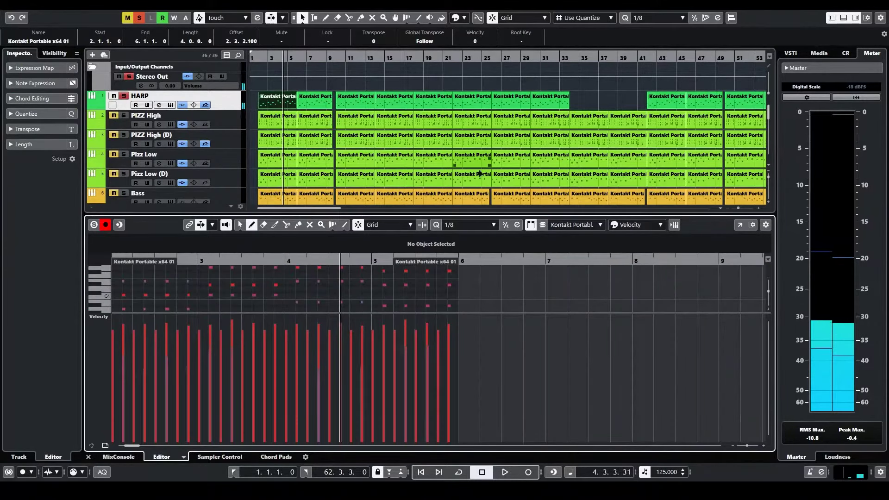
{"action": "left_click", "coordinate": [739, 225]}
{"action": "scroll", "coordinate": [522, 202], "scroll_direction": "down", "scroll_amount": 3}
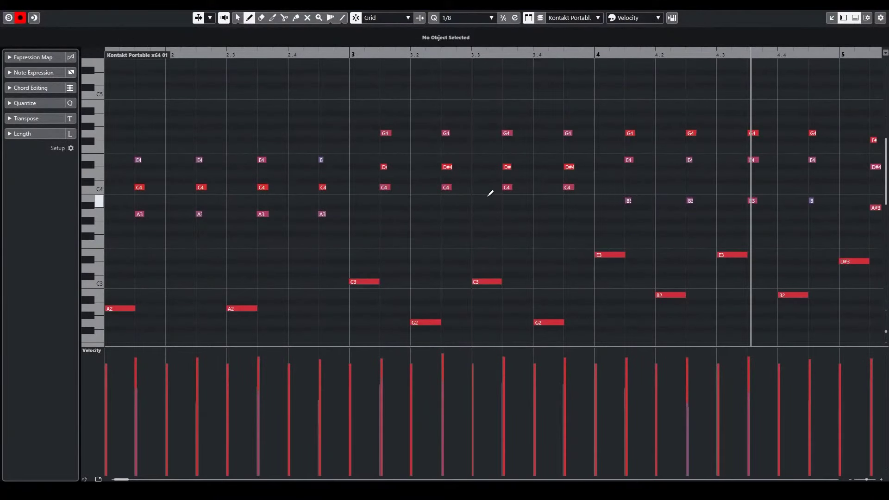
Play the HARP part from its start while examining its chords and bass notes, and turn off the track's solo.
{"action": "left_click", "coordinate": [305, 52]}
{"action": "left_click_drag", "start_coordinate": [306, 52], "coordinate": [247, 49]}
{"action": "scroll", "coordinate": [297, 99], "scroll_direction": "up", "scroll_amount": 2}
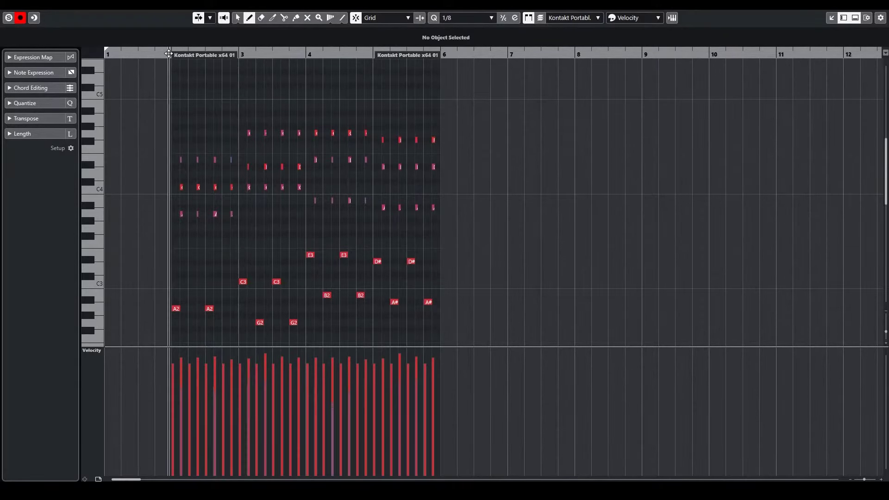
{"action": "scroll", "coordinate": [179, 59], "scroll_direction": "up", "scroll_amount": 2}
{"action": "scroll", "coordinate": [178, 74], "scroll_direction": "down", "scroll_amount": 3}
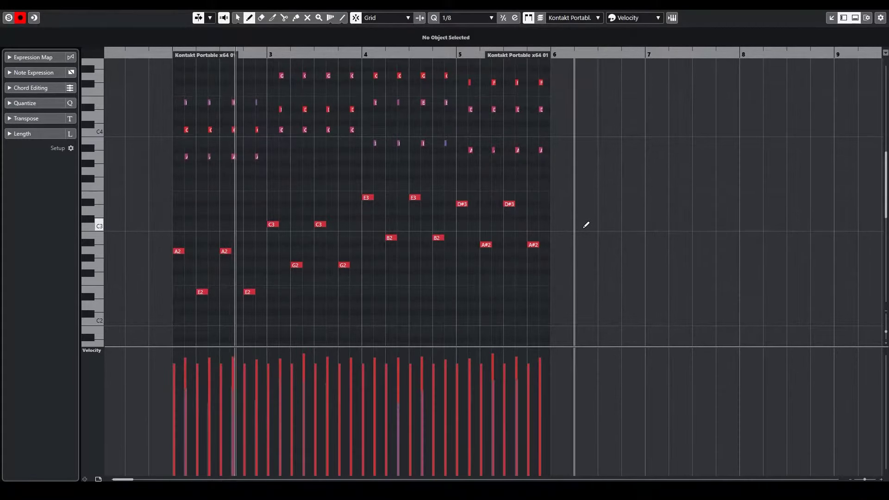
{"action": "scroll", "coordinate": [586, 223], "scroll_direction": "up", "scroll_amount": 3}
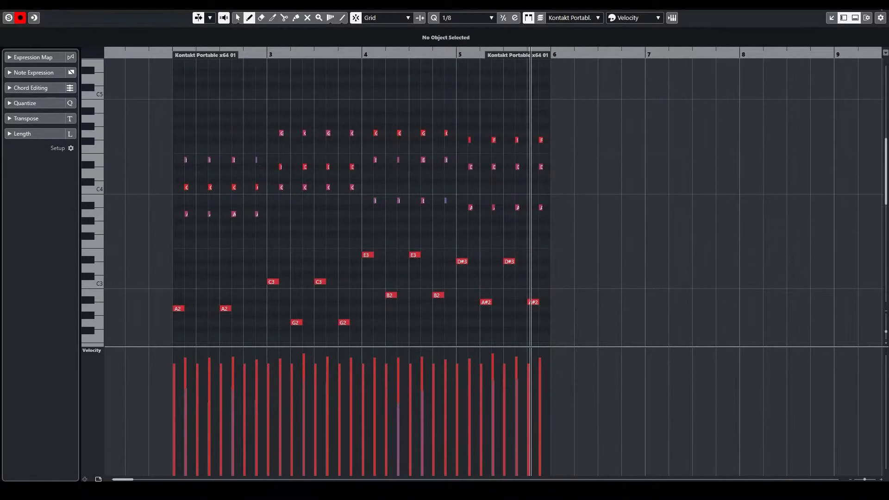
{"action": "key", "text": "space"}
{"action": "key", "text": "Return"}
{"action": "left_click", "coordinate": [124, 96]}
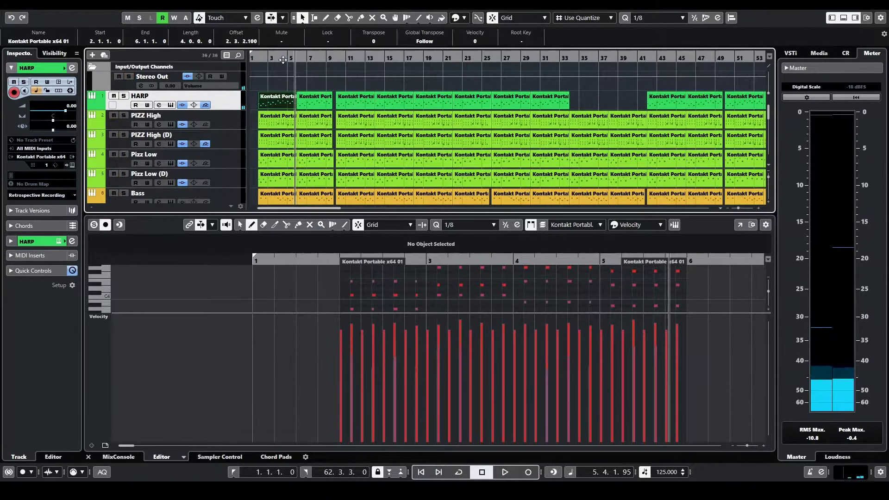
Solo PIZZ High, play it from bar 2 and view its Kontakt strings instrument.
{"action": "key", "text": "g"}
{"action": "key", "text": "g"}
{"action": "left_click", "coordinate": [124, 115]}
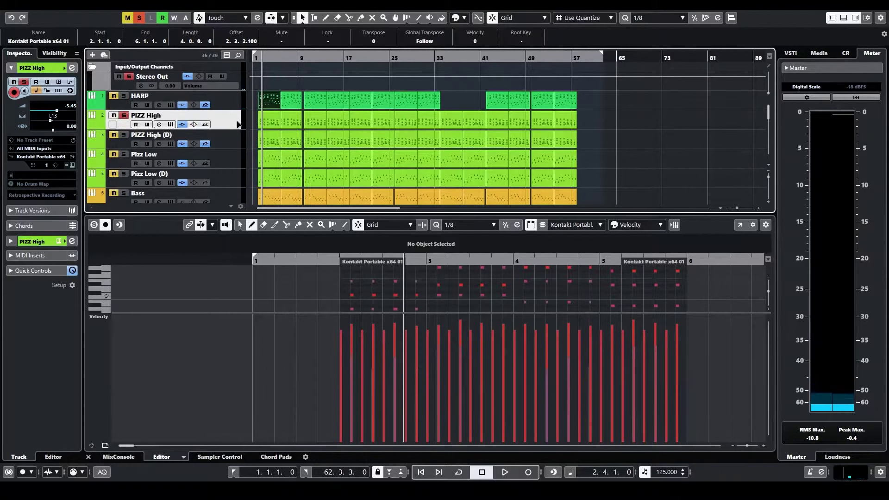
{"action": "left_click", "coordinate": [71, 166]}
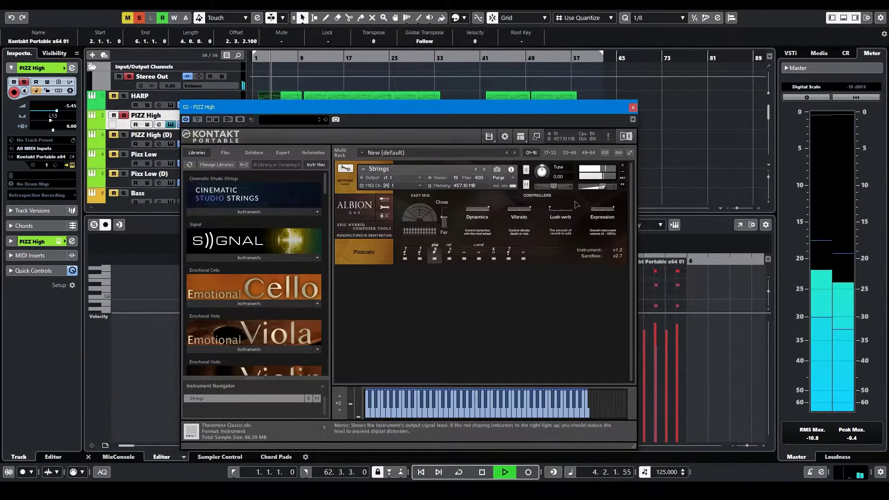
{"action": "left_click", "coordinate": [632, 109]}
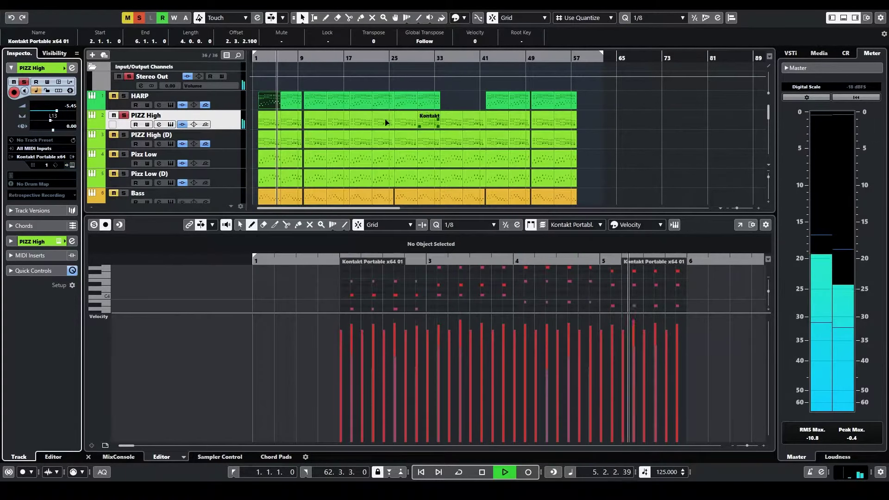
Switch the solo from PIZZ High to PIZZ High (D) and view its Kontakt instrument.
{"action": "key", "text": "space"}
{"action": "left_click", "coordinate": [124, 135]}
{"action": "left_click", "coordinate": [124, 115]}
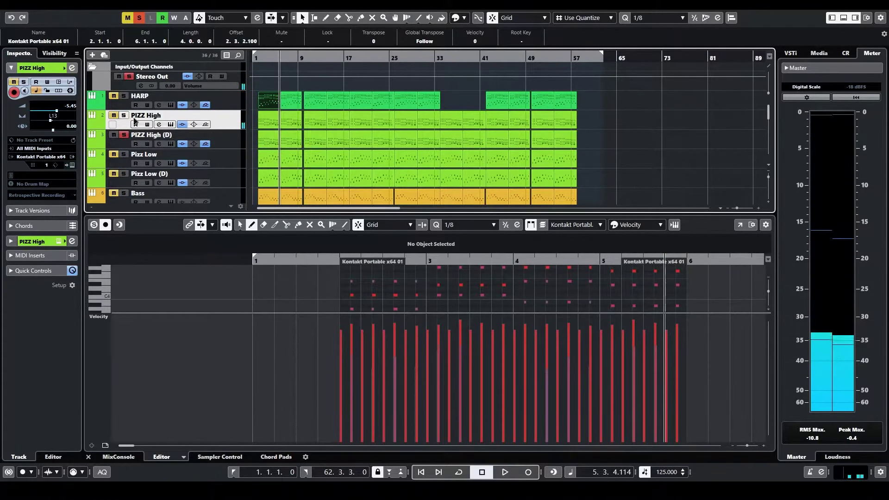
{"action": "left_click", "coordinate": [231, 137]}
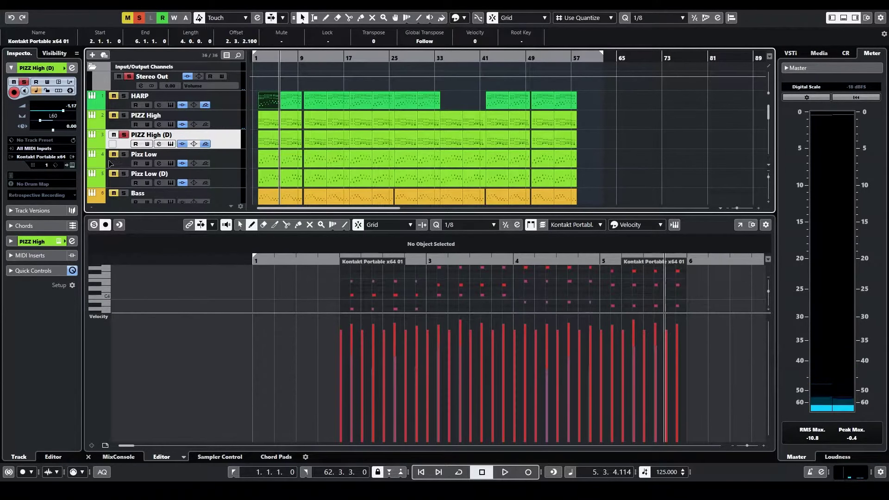
{"action": "left_click", "coordinate": [72, 165]}
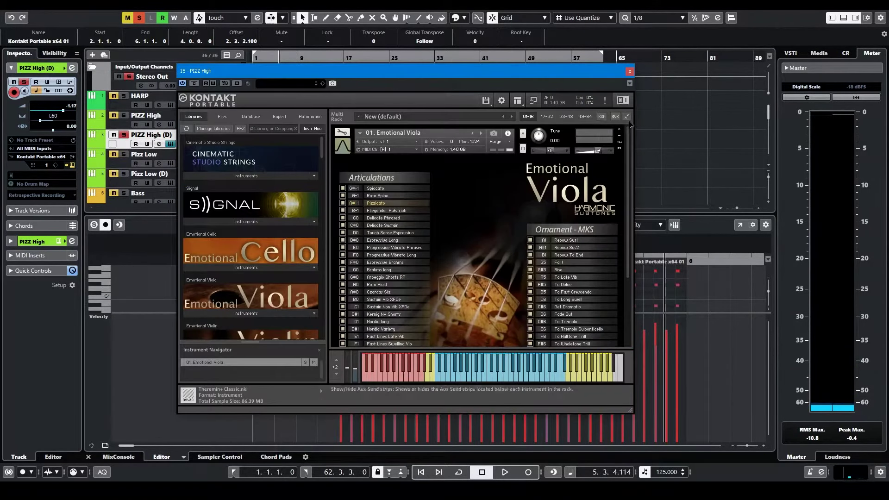
{"action": "left_click", "coordinate": [630, 71]}
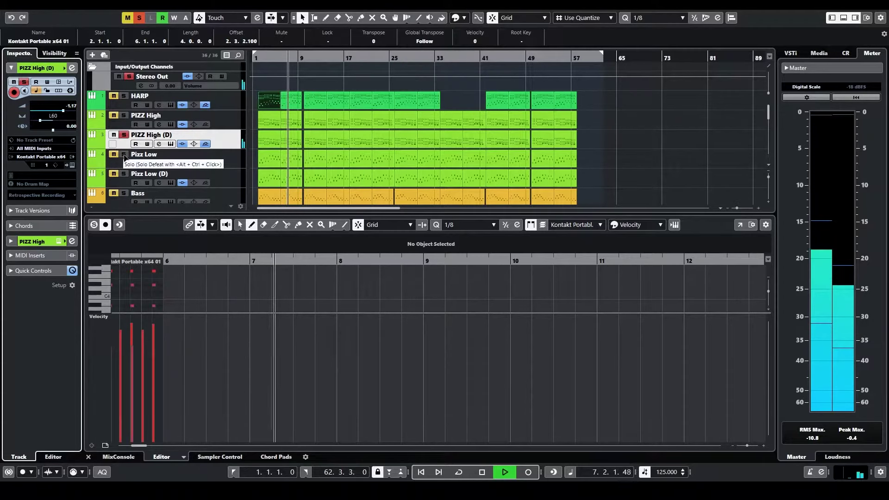
Solo the Pizz Low track instead of PIZZ High (D) and listen to it on its own.
{"action": "left_click", "coordinate": [171, 163]}
{"action": "key", "text": "space"}
{"action": "left_click", "coordinate": [668, 80]}
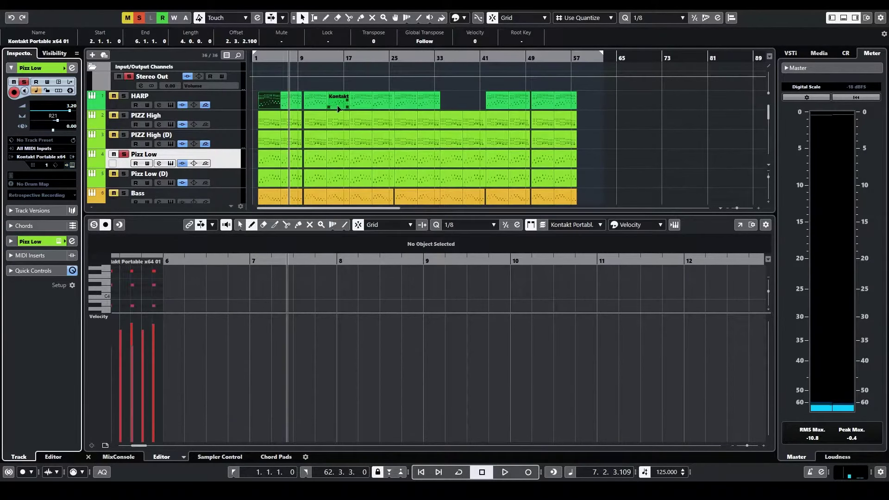
{"action": "key", "text": "space"}
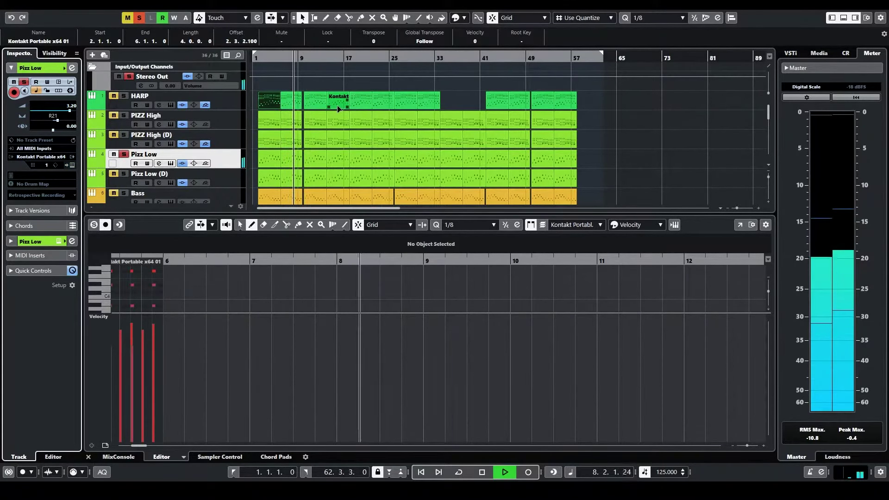
{"action": "key", "text": "space"}
Examine the notes of Pizz Low's first MIDI part in a full-window Key Editor while playing from bar 4.
{"action": "double_click", "coordinate": [269, 160]}
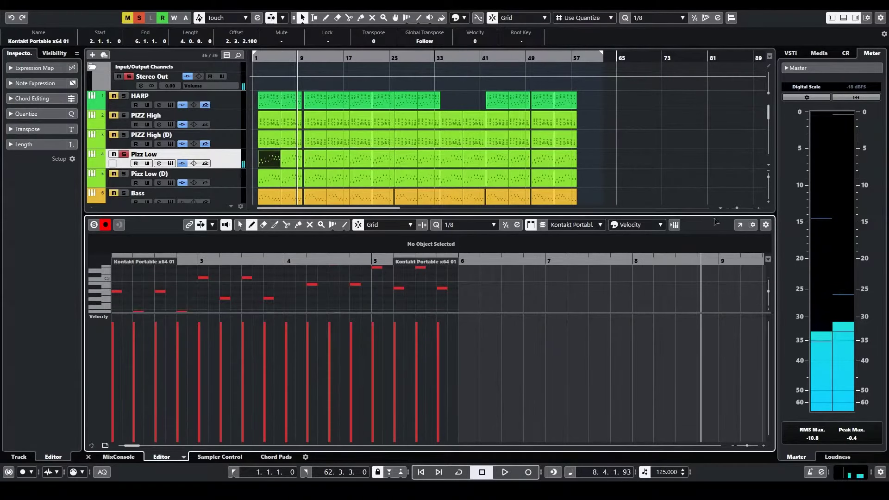
{"action": "left_click", "coordinate": [739, 224]}
{"action": "scroll", "coordinate": [395, 167], "scroll_direction": "down", "scroll_amount": 4}
{"action": "scroll", "coordinate": [395, 168], "scroll_direction": "up", "scroll_amount": 1}
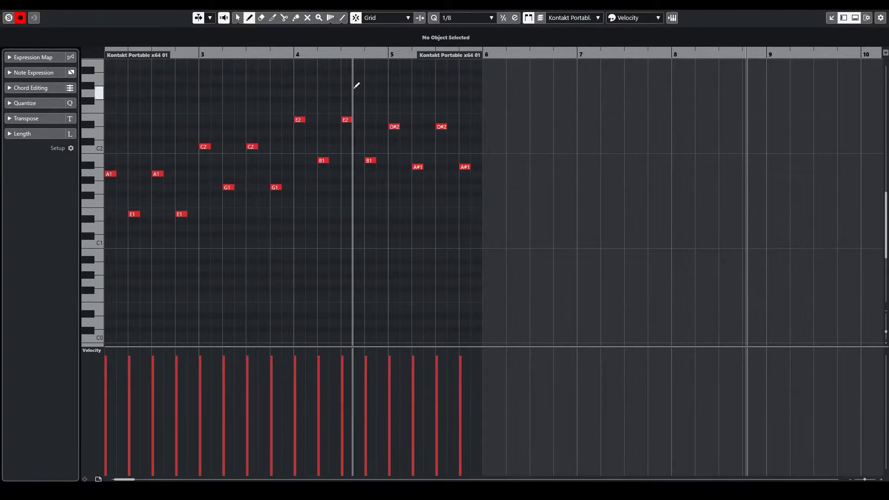
{"action": "left_click", "coordinate": [292, 52]}
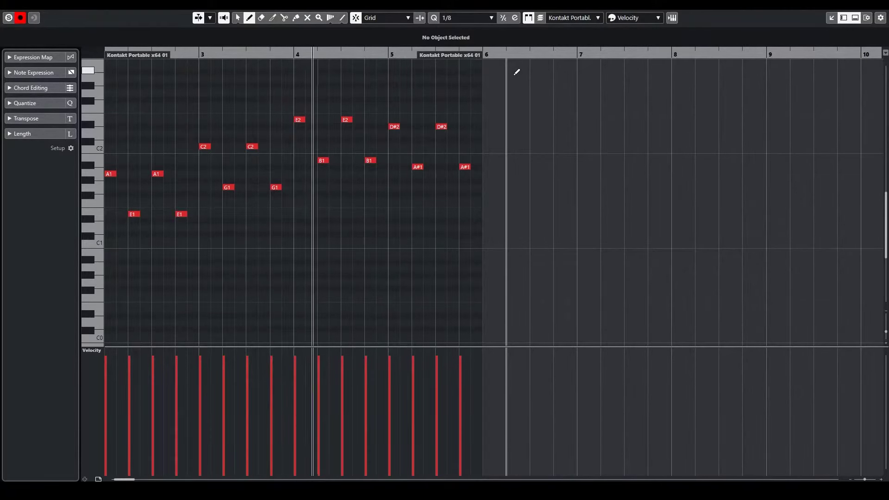
{"action": "left_click", "coordinate": [831, 18]}
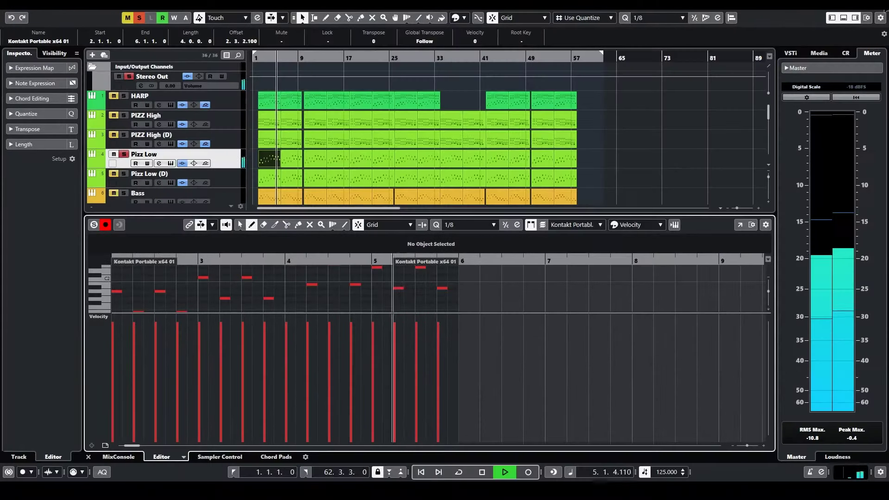
Switch the solo from Pizz Low to Pizz Low (D), play it from bar 2 and view its Kontakt instrument.
{"action": "key", "text": "space"}
{"action": "left_click", "coordinate": [124, 154]}
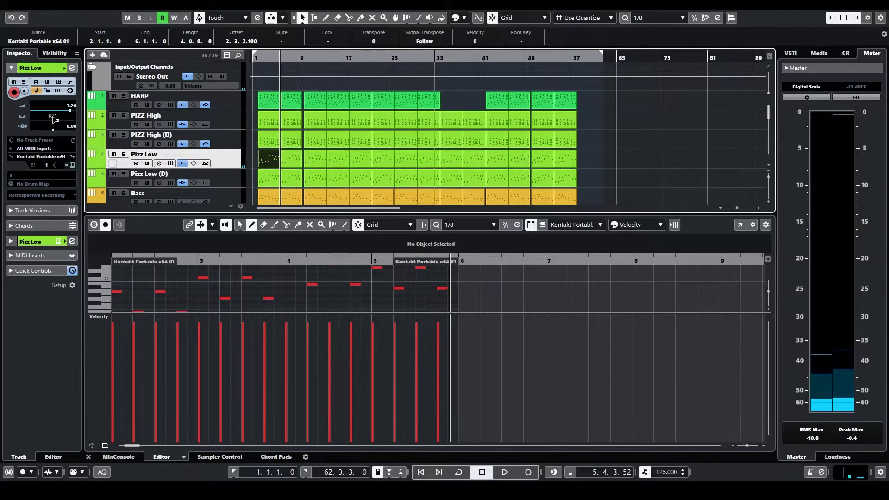
{"action": "left_click", "coordinate": [124, 175]}
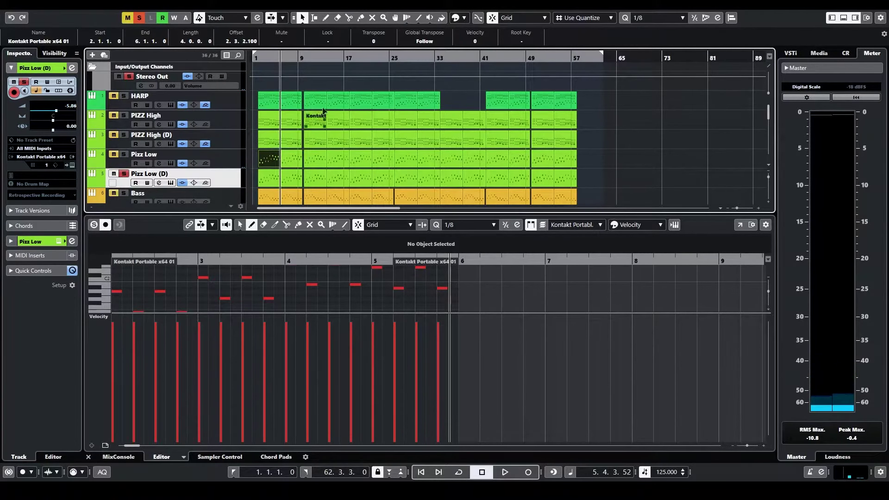
{"action": "left_click_drag", "start_coordinate": [259, 56], "coordinate": [266, 69]}
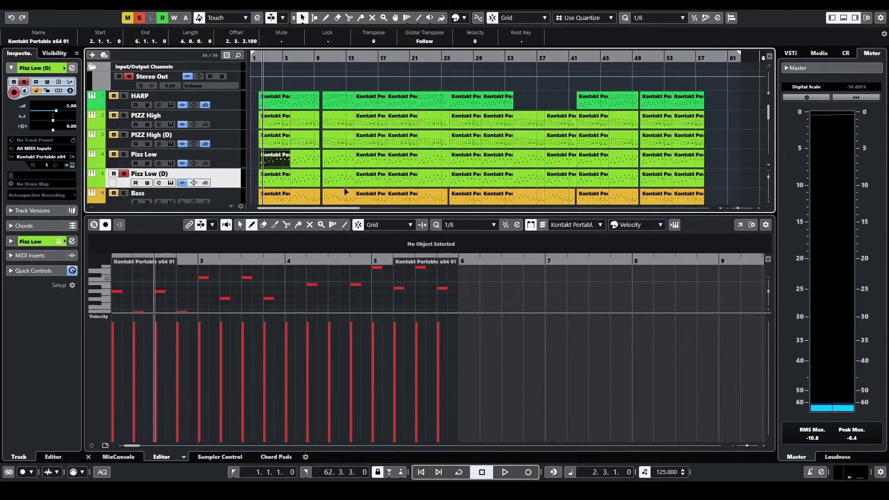
{"action": "key", "text": "space"}
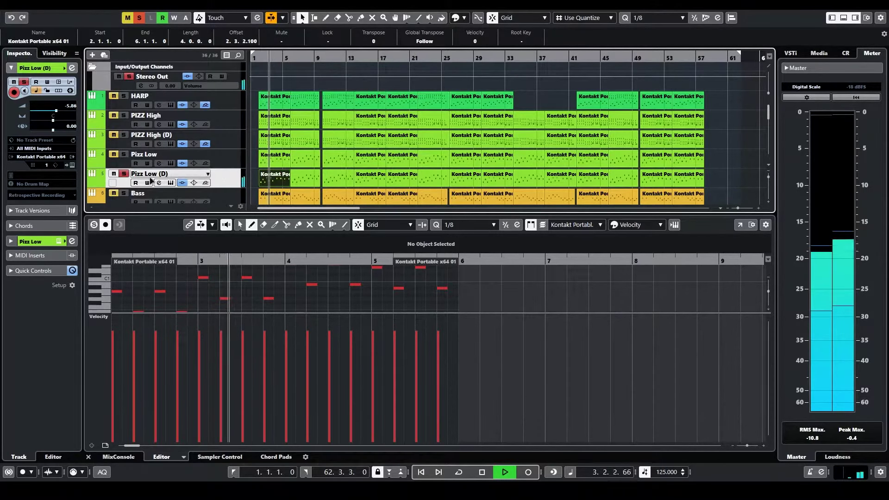
{"action": "key", "text": "space"}
{"action": "left_click", "coordinate": [170, 182]}
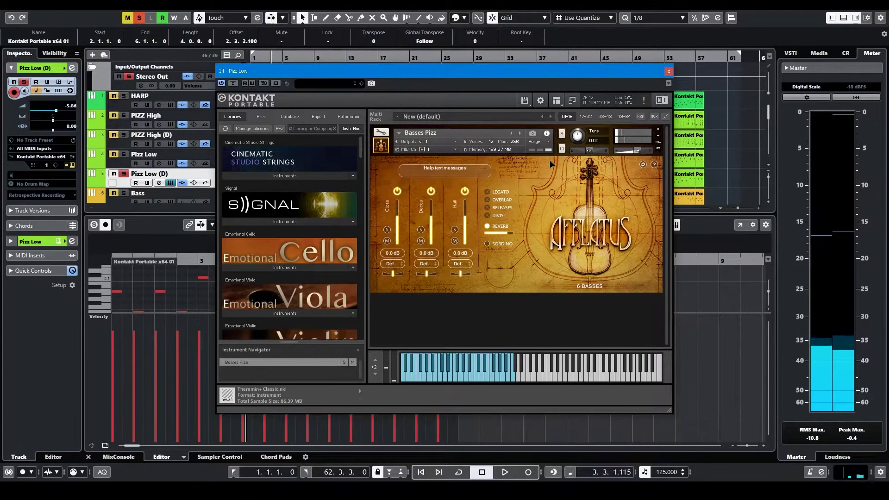
{"action": "left_click", "coordinate": [668, 73]}
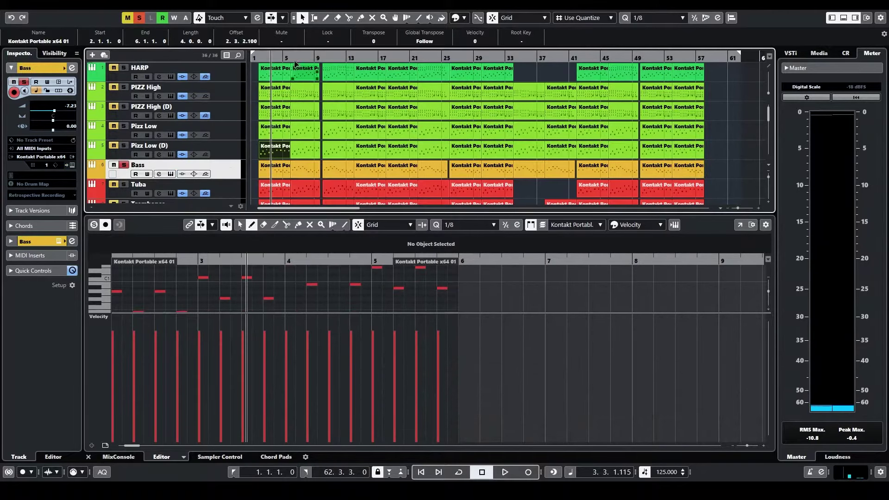
Play the soloed Bass track from bar 2, view its Kontakt instrument, and turn off its solo.
{"action": "left_click_drag", "start_coordinate": [309, 57], "coordinate": [257, 54]}
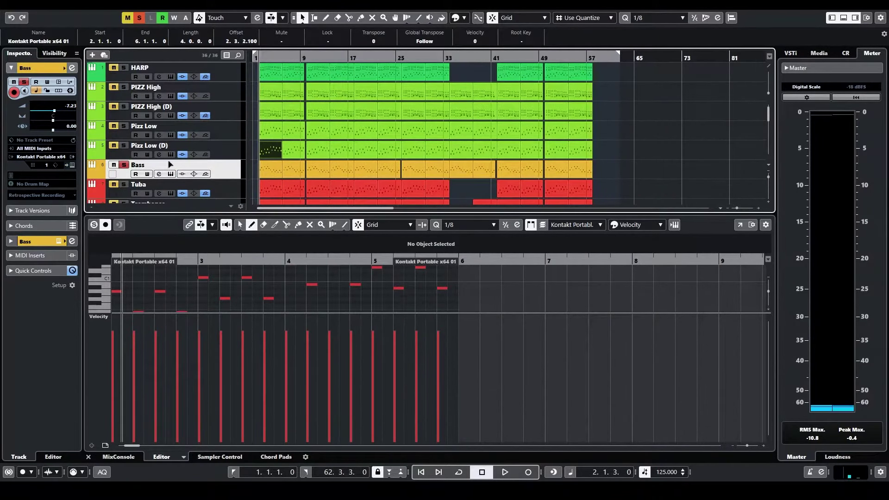
{"action": "key", "text": "space"}
{"action": "left_click", "coordinate": [170, 173]}
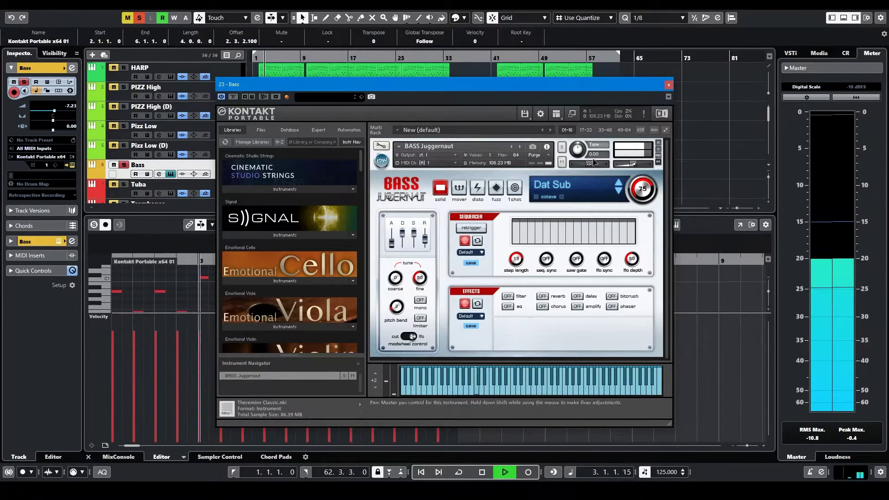
{"action": "left_click", "coordinate": [669, 85]}
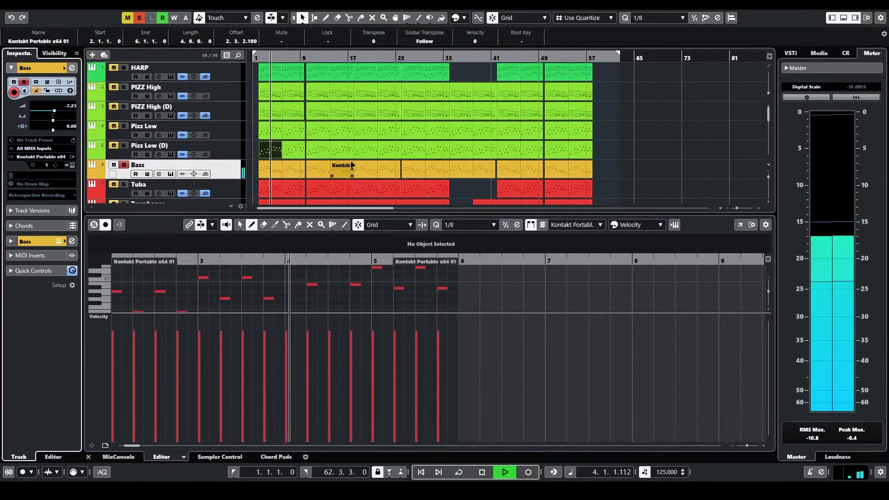
{"action": "key", "text": "space"}
{"action": "left_click", "coordinate": [124, 165]}
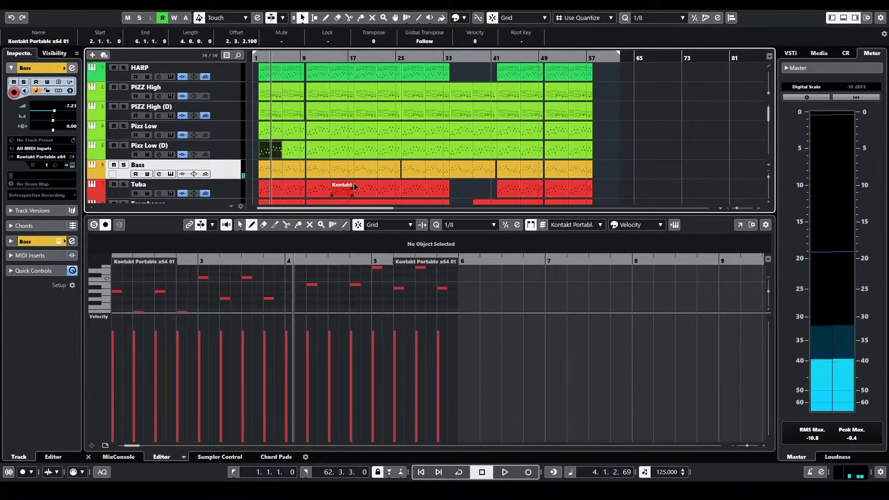
Solo the HARP, both PIZZ High, both Pizz Low and Bass tracks together, and place the playhead at bar 2.
{"action": "left_click_drag", "start_coordinate": [324, 182], "coordinate": [361, 150]}
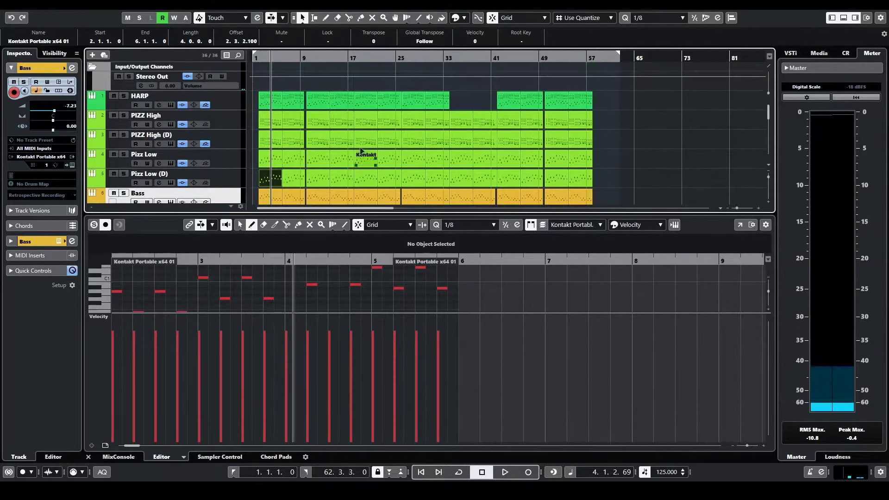
{"action": "left_click", "coordinate": [124, 174]}
{"action": "left_click", "coordinate": [124, 115]}
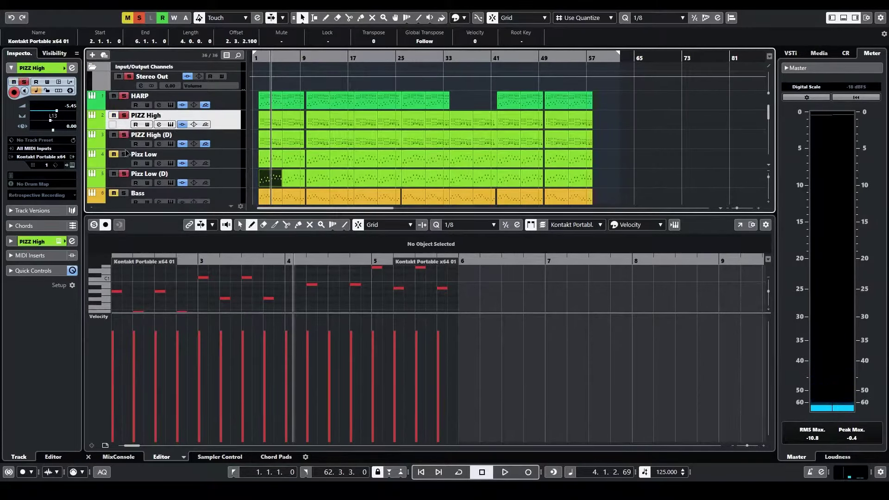
{"action": "left_click", "coordinate": [260, 57]}
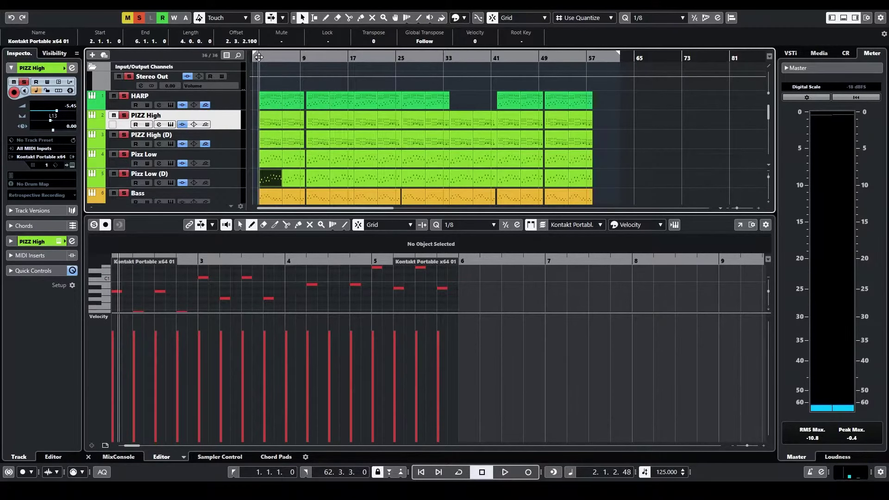
Play the soloed HARP, PIZZ High, Pizz Low and Bass tracks together from bar 2 through bar 5.
{"action": "key", "text": "space"}
{"action": "scroll", "coordinate": [384, 157], "scroll_direction": "down", "scroll_amount": 1}
{"action": "scroll", "coordinate": [324, 153], "scroll_direction": "up", "scroll_amount": 3}
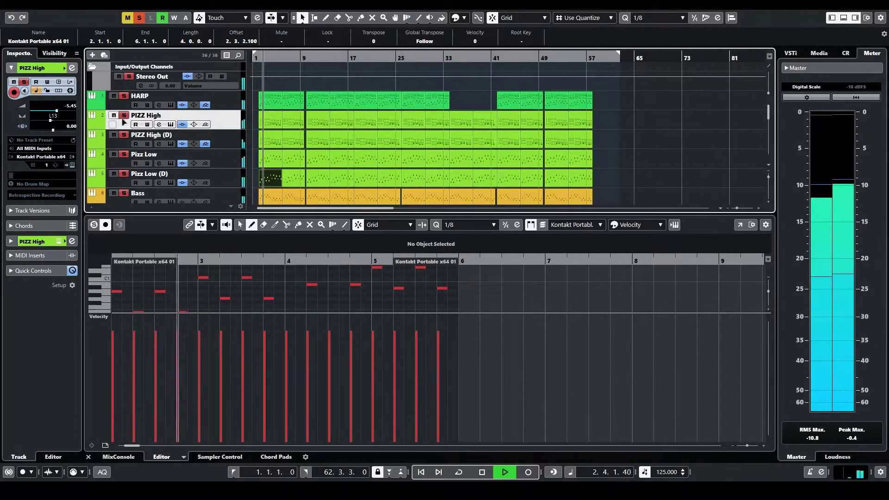
{"action": "scroll", "coordinate": [289, 137], "scroll_direction": "down", "scroll_amount": 3}
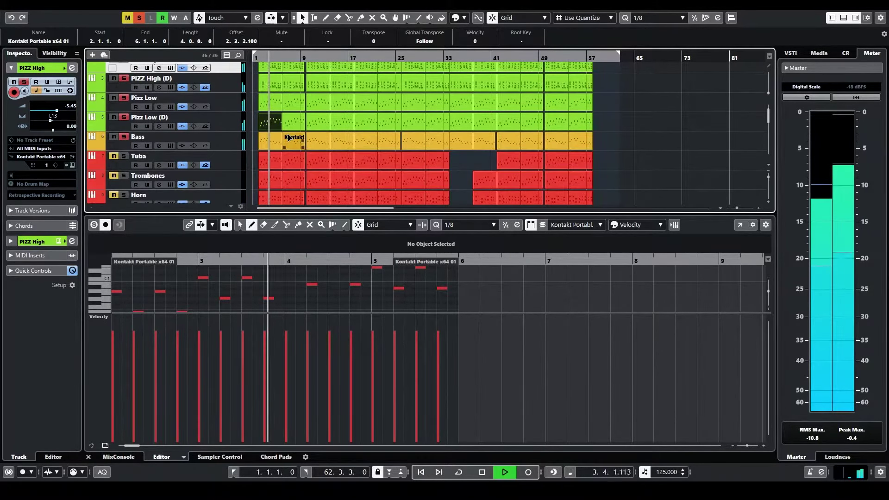
{"action": "scroll", "coordinate": [352, 138], "scroll_direction": "up", "scroll_amount": 2}
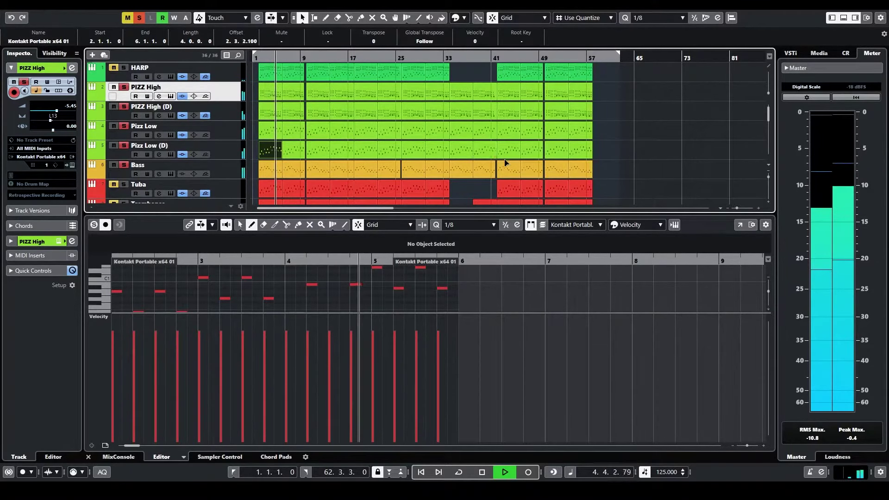
{"action": "key", "text": "space"}
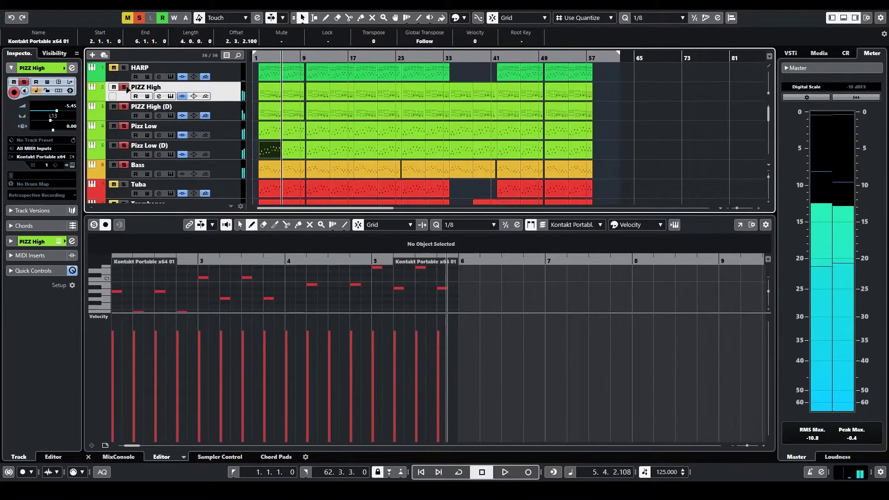
Turn off the solo on both PIZZ High tracks, both Pizz Low tracks and Bass.
{"action": "left_click", "coordinate": [123, 88]}
{"action": "left_click", "coordinate": [123, 107]}
{"action": "left_click", "coordinate": [123, 126]}
{"action": "left_click", "coordinate": [123, 145]}
{"action": "left_click", "coordinate": [123, 165]}
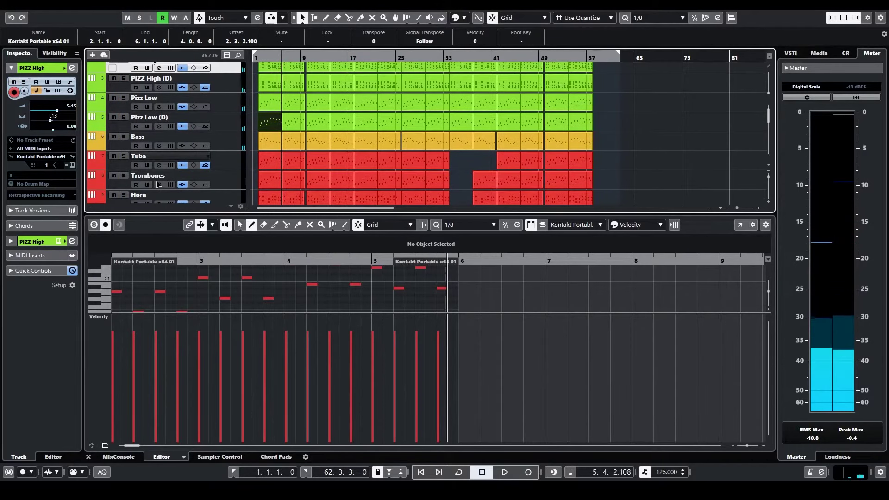
Close the lower-zone editor and solo the Tuba track.
{"action": "scroll", "coordinate": [124, 171], "scroll_direction": "down", "scroll_amount": 1}
{"action": "left_click", "coordinate": [124, 171]}
{"action": "scroll", "coordinate": [129, 171], "scroll_direction": "down", "scroll_amount": 2}
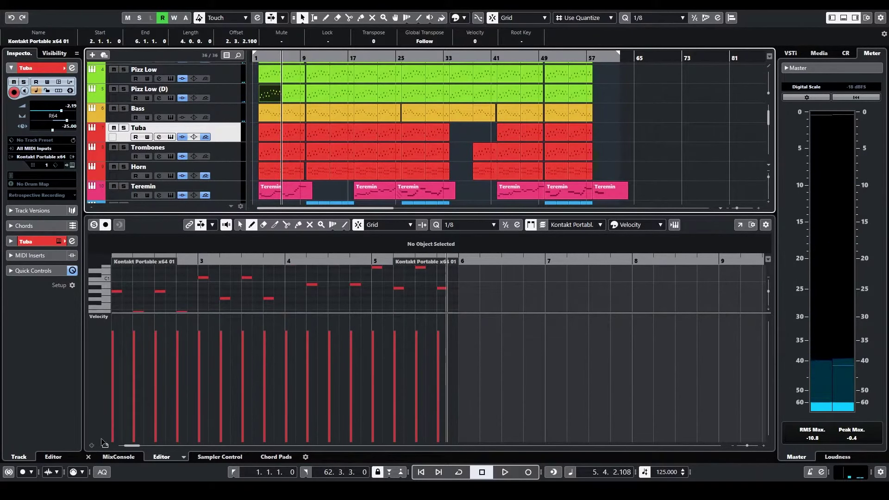
{"action": "key", "text": "Return"}
{"action": "left_click", "coordinate": [123, 127]}
Play the soloed Tuba track briefly and view its Kontakt instrument.
{"action": "key", "text": "space"}
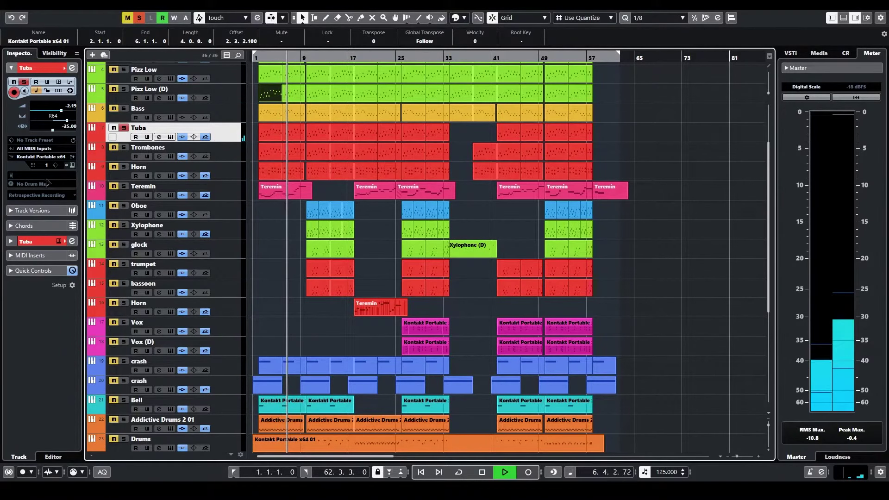
{"action": "key", "text": "space"}
{"action": "left_click", "coordinate": [73, 166]}
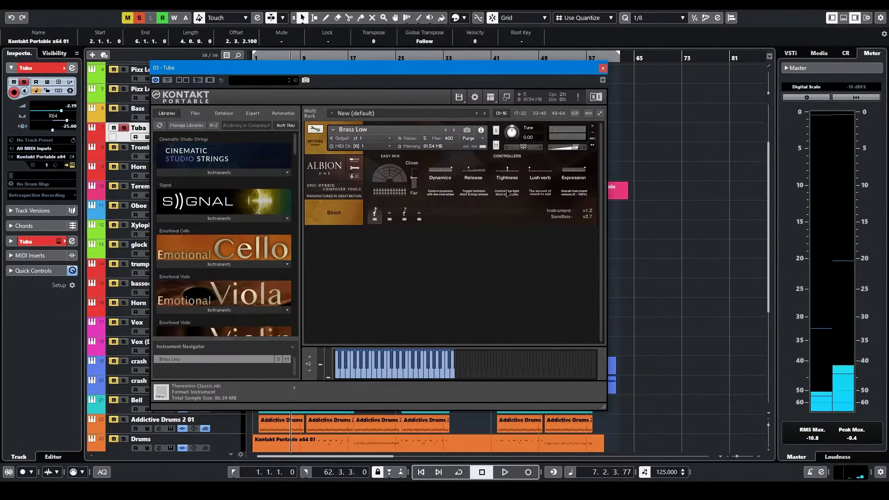
{"action": "left_click", "coordinate": [602, 69]}
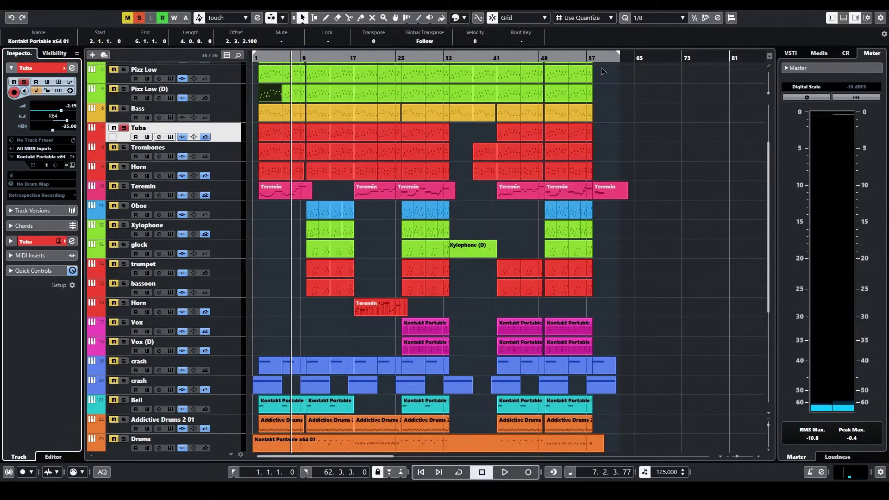
Switch the solo from Tuba to Trombones, play it from bar 7 and view its Kontakt instrument.
{"action": "left_click", "coordinate": [123, 148]}
{"action": "left_click", "coordinate": [244, 159]}
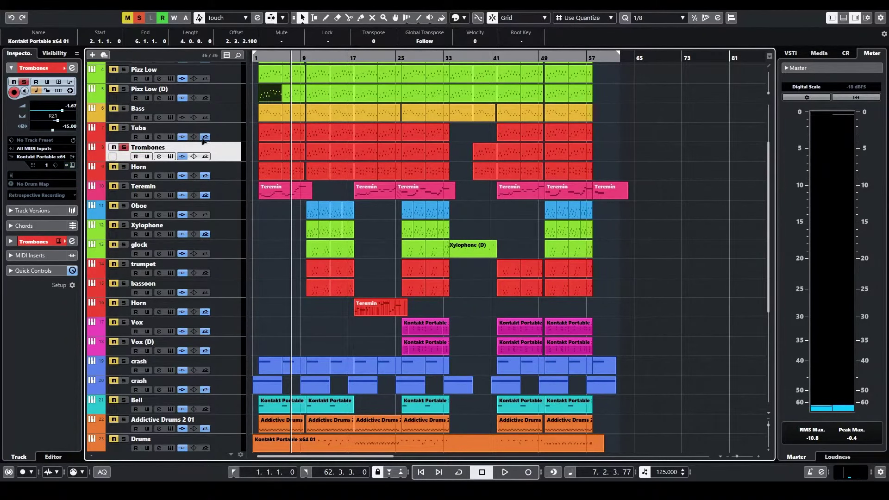
{"action": "left_click", "coordinate": [161, 128]}
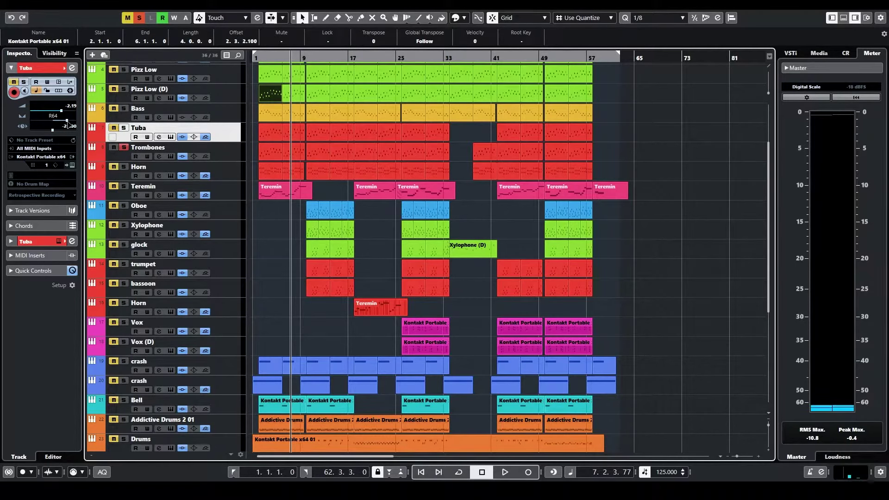
{"action": "left_click", "coordinate": [240, 157]}
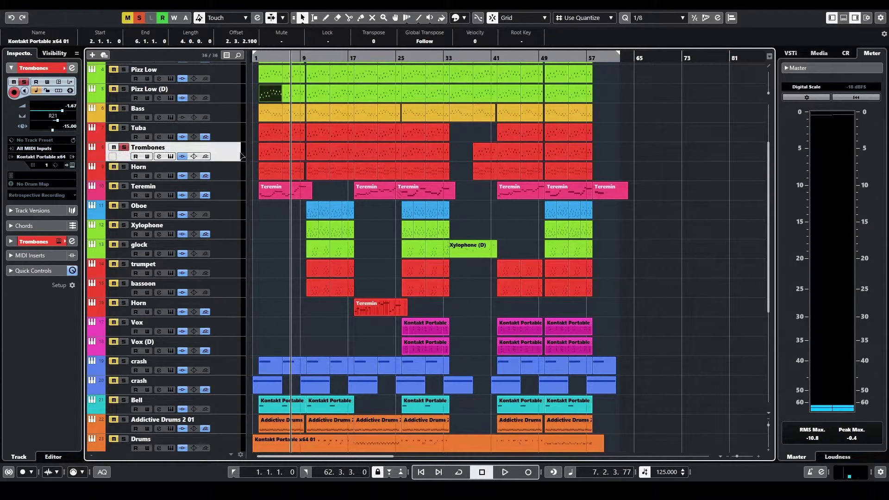
{"action": "key", "text": "space"}
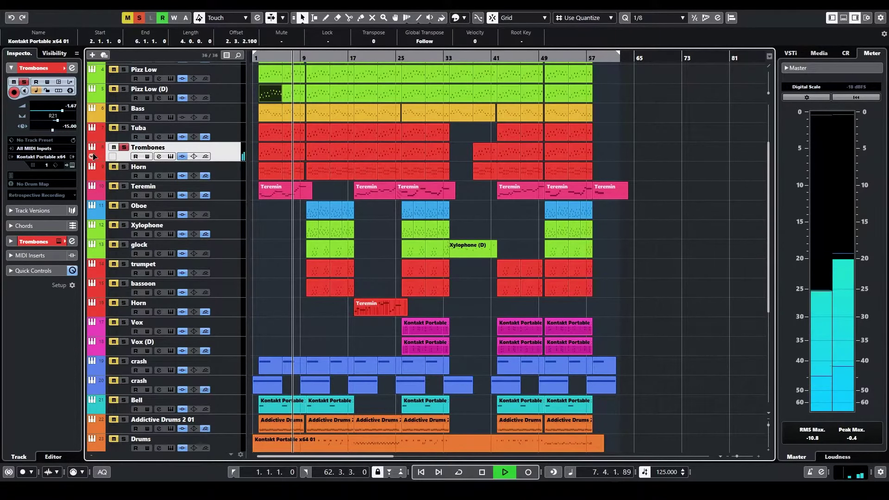
{"action": "left_click", "coordinate": [72, 165]}
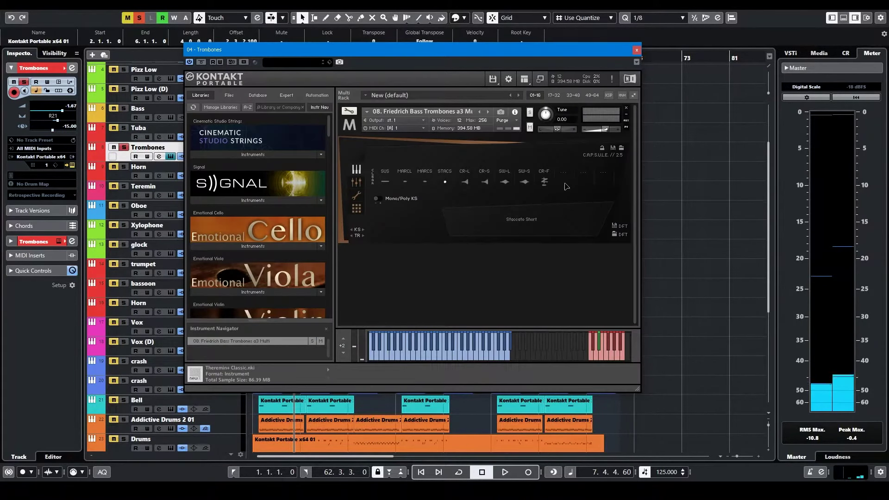
{"action": "left_click", "coordinate": [637, 51]}
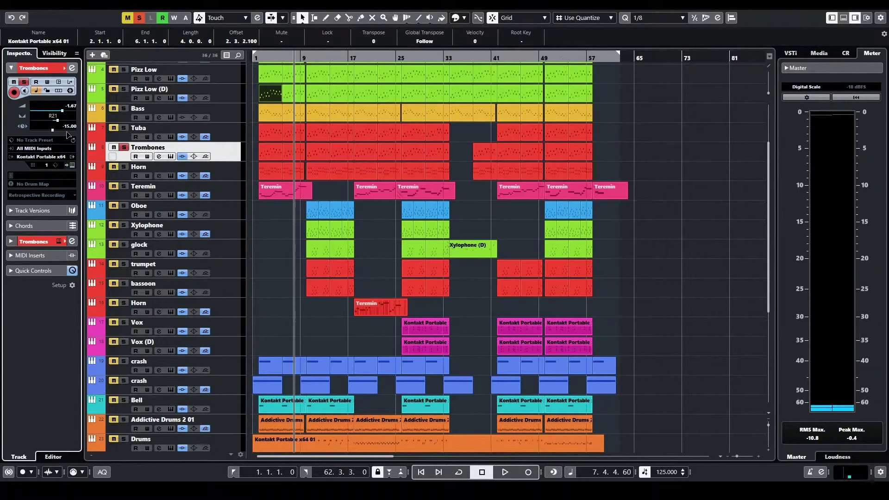
Switch the solo from Trombones to the Horn track below it and play it from bar 7.
{"action": "left_click", "coordinate": [124, 167]}
{"action": "left_click", "coordinate": [236, 172]}
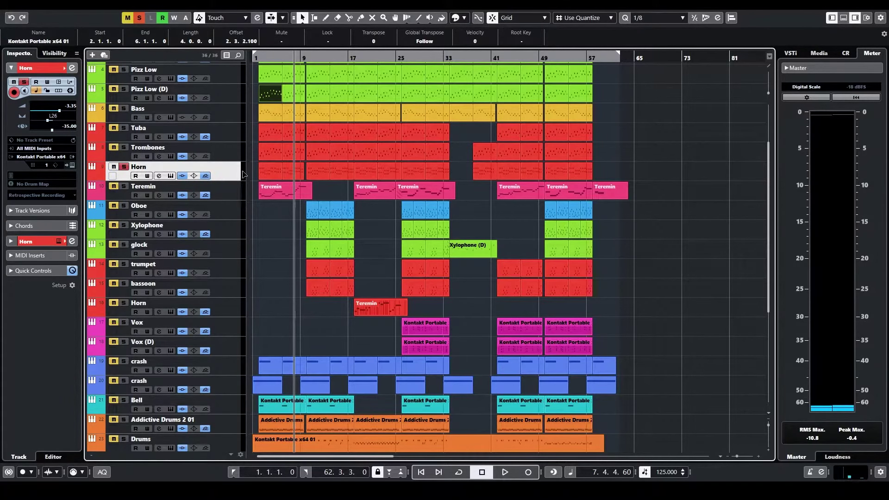
{"action": "key", "text": "space"}
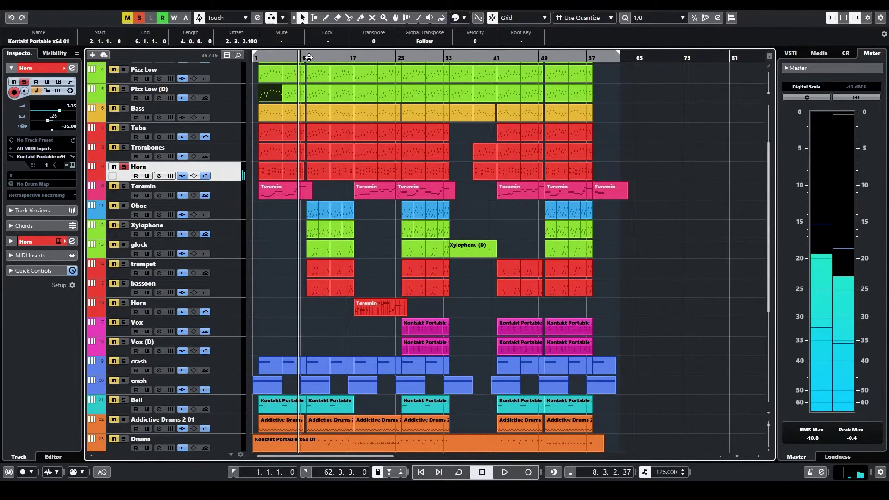
{"action": "left_click_drag", "start_coordinate": [306, 57], "coordinate": [306, 111]}
{"action": "key", "text": "space"}
{"action": "left_click_drag", "start_coordinate": [303, 57], "coordinate": [303, 54]}
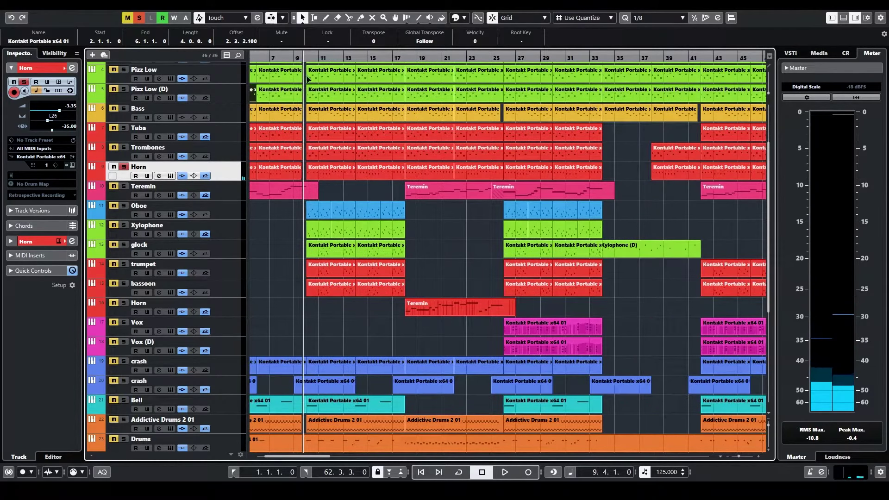
Examine the notes of the Horn part at bar 10 in a full-window Key Editor, then close the editor and turn off Horn's solo.
{"action": "double_click", "coordinate": [327, 171]}
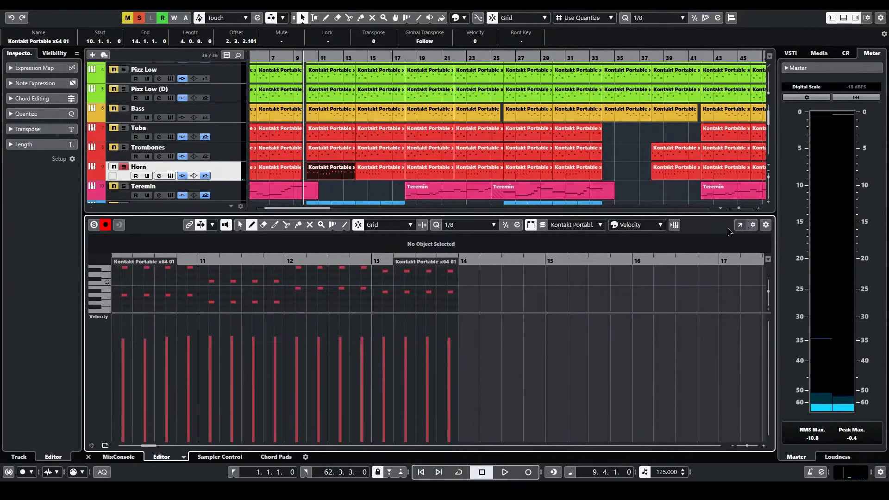
{"action": "left_click", "coordinate": [740, 224]}
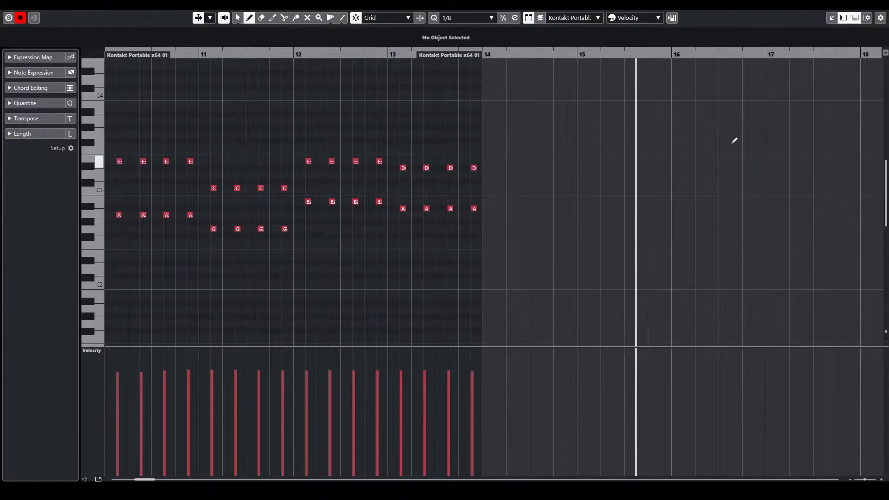
{"action": "left_click", "coordinate": [832, 18]}
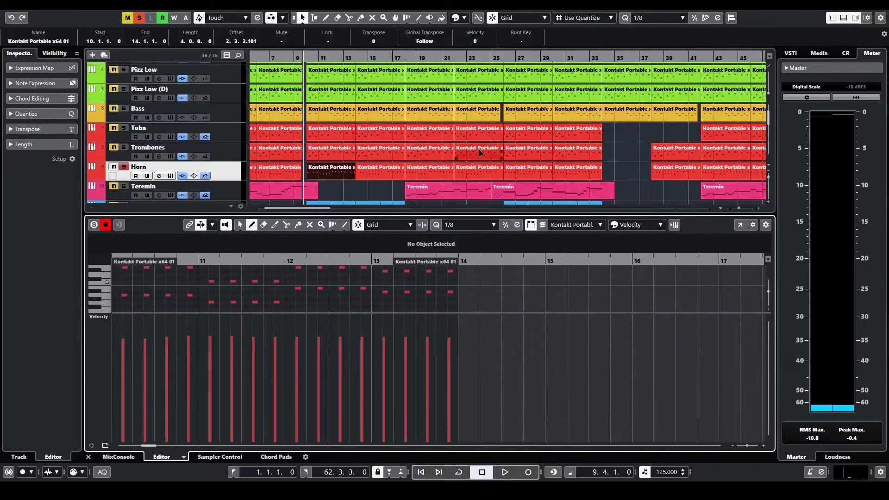
{"action": "left_click", "coordinate": [123, 168]}
{"action": "left_click_drag", "start_coordinate": [316, 58], "coordinate": [291, 21]}
{"action": "left_click", "coordinate": [88, 457]}
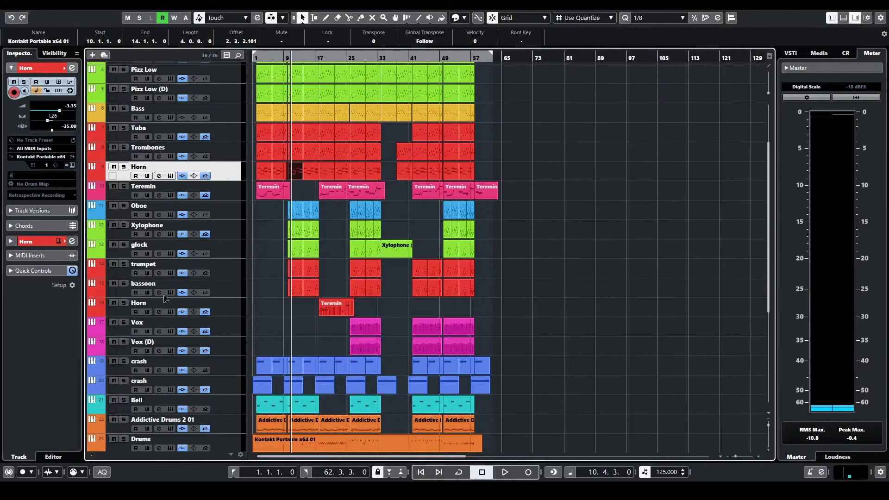
Solo the Teremin track and play it from bar 2.
{"action": "left_click", "coordinate": [123, 186]}
{"action": "left_click", "coordinate": [230, 195]}
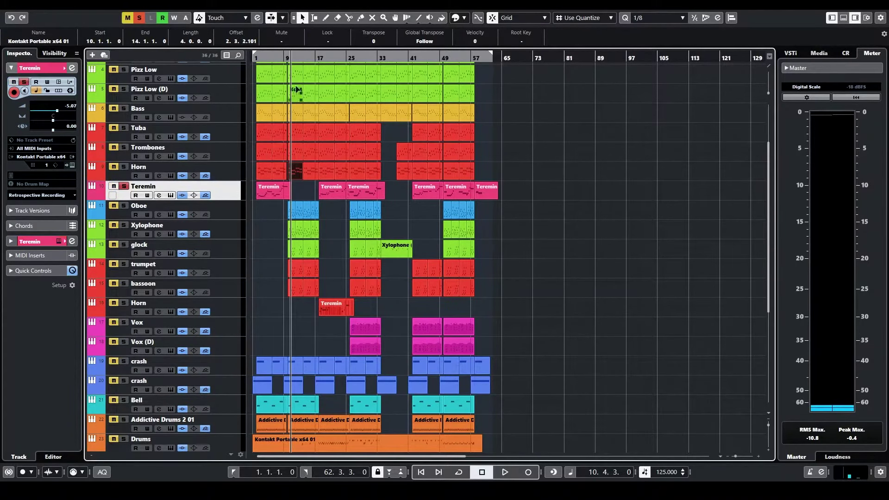
{"action": "left_click", "coordinate": [256, 56]}
{"action": "key", "text": "h"}
{"action": "key", "text": "space"}
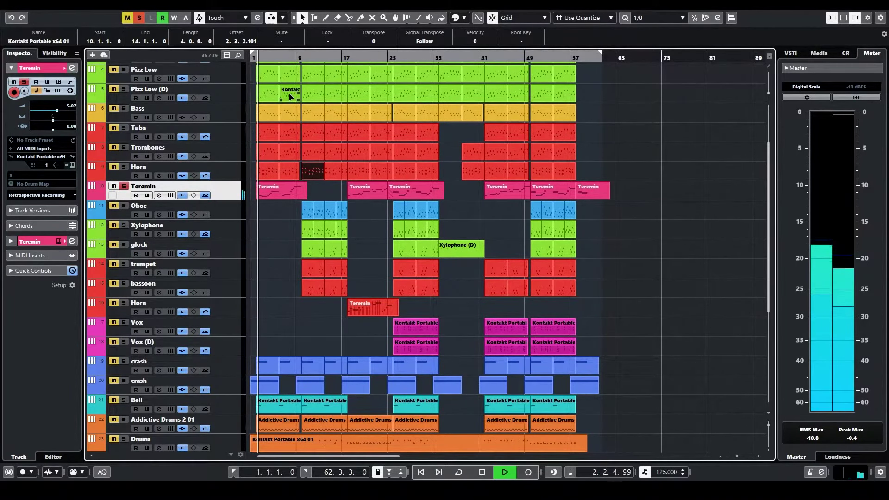
View the Teremin track's Kontakt instrument during playback, stop playback and turn off the track's solo.
{"action": "left_click", "coordinate": [71, 164]}
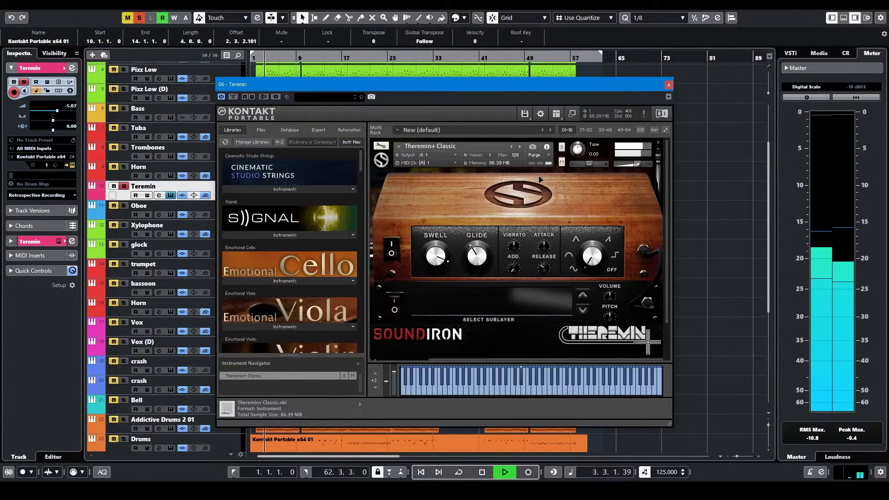
{"action": "left_click", "coordinate": [668, 85]}
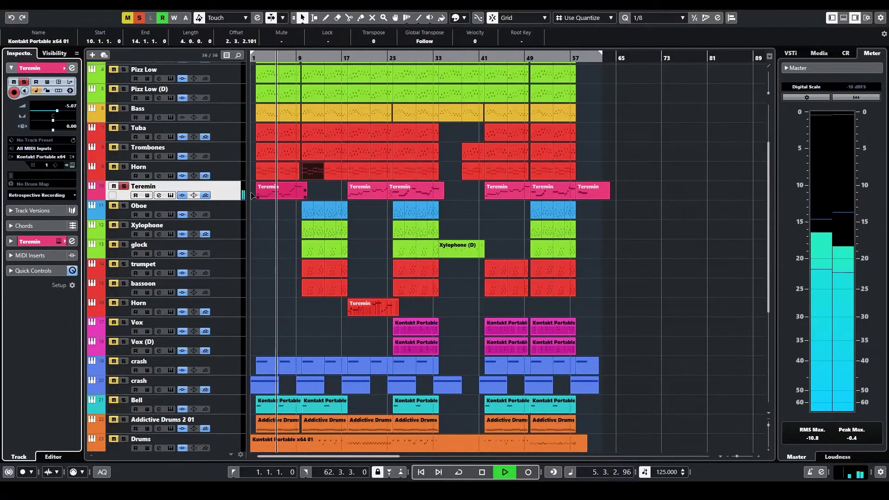
{"action": "key", "text": "space"}
{"action": "left_click", "coordinate": [123, 186]}
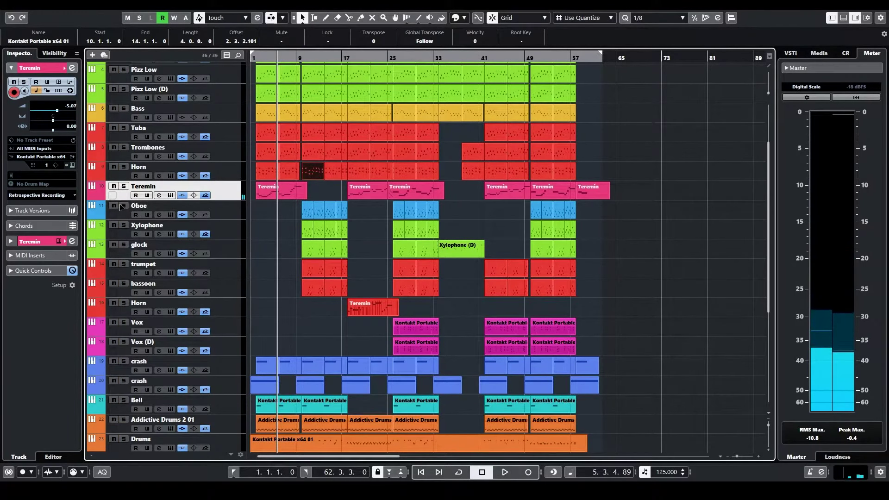
Solo the Oboe track, play it from bar 10 and view its Kontakt instrument.
{"action": "left_click", "coordinate": [123, 206]}
{"action": "left_click_drag", "start_coordinate": [303, 56], "coordinate": [303, 76]}
{"action": "key", "text": "space"}
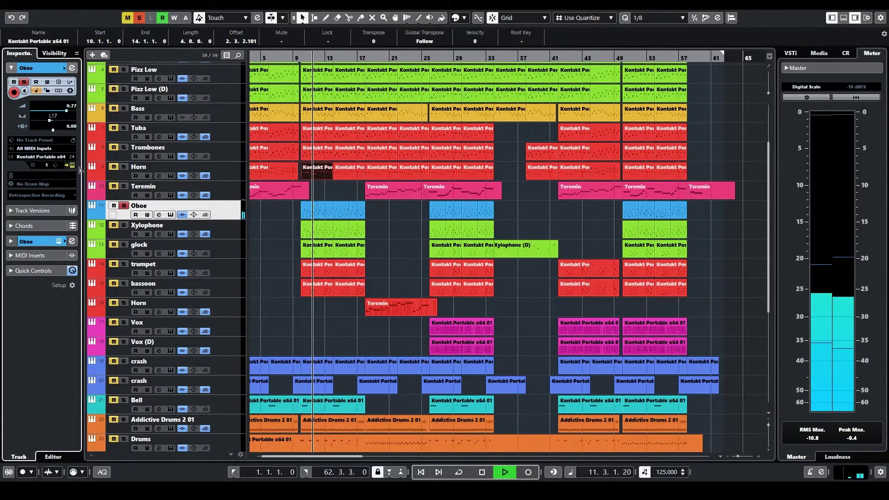
{"action": "left_click", "coordinate": [171, 214]}
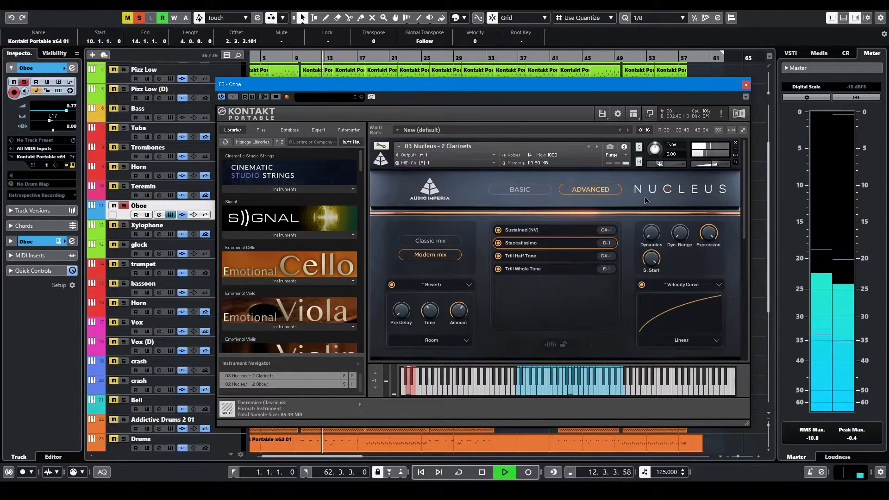
{"action": "left_click", "coordinate": [747, 86]}
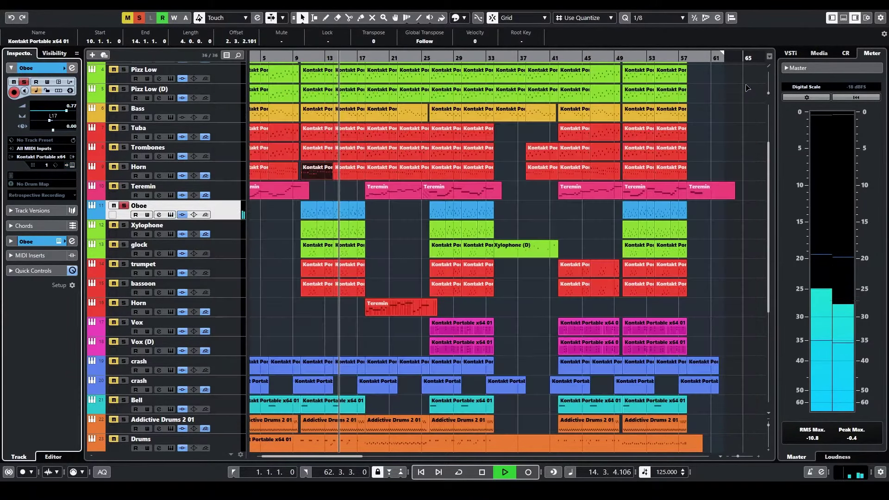
{"action": "key", "text": "space"}
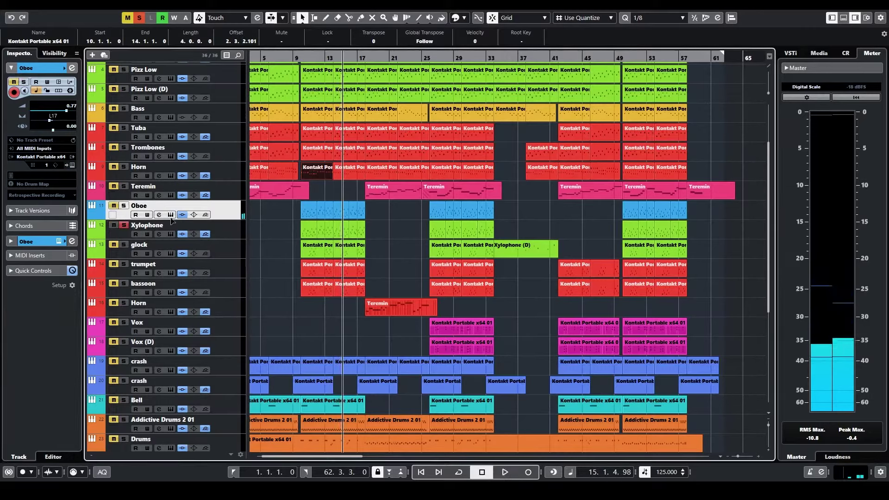
Switch the solo from Oboe to Xylophone, play it from bar 10 and view its Kontakt instrument.
{"action": "left_click", "coordinate": [145, 226]}
{"action": "left_click", "coordinate": [300, 56]}
{"action": "key", "text": "space"}
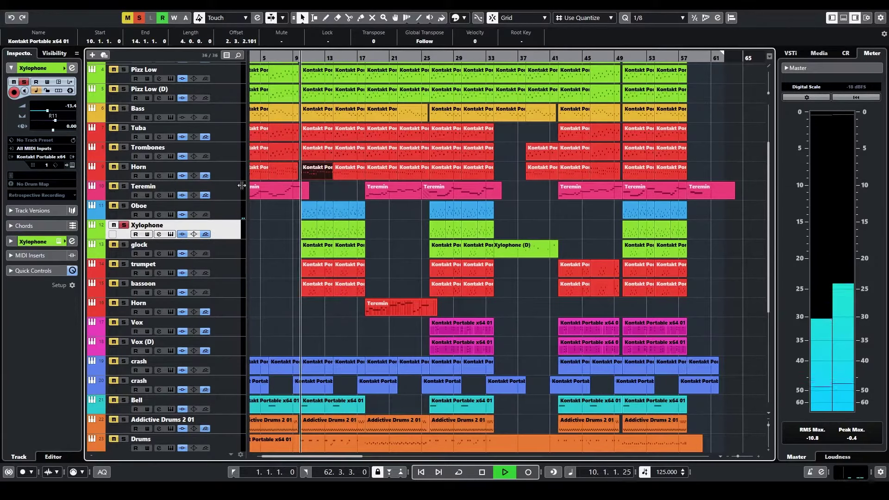
{"action": "left_click", "coordinate": [72, 165]}
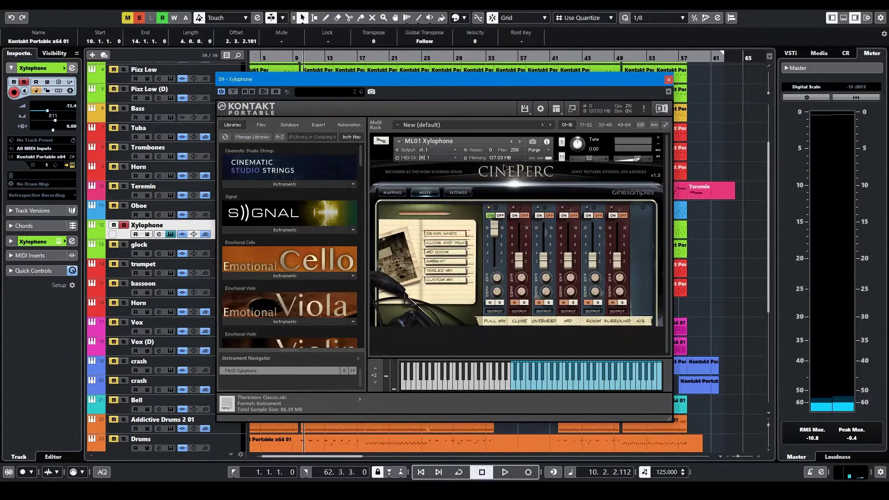
{"action": "left_click", "coordinate": [668, 80]}
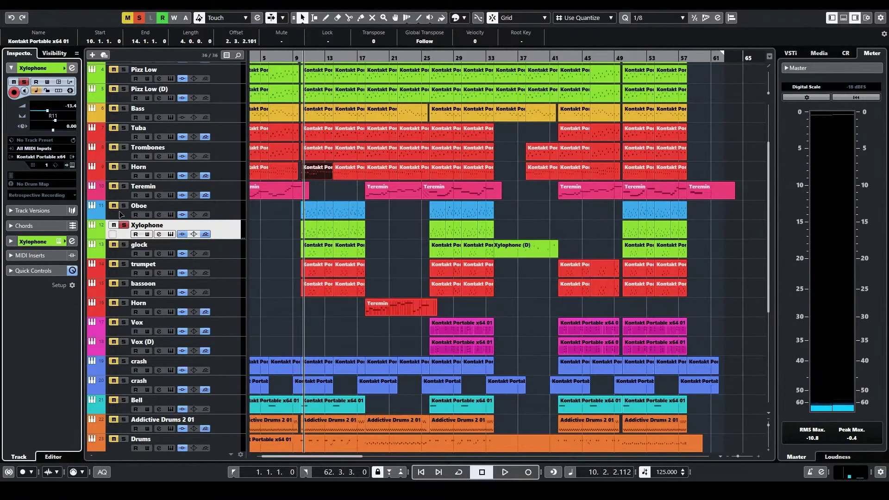
Solo the glock track, play it from just before bar 10 and view its Kontakt instrument.
{"action": "left_click", "coordinate": [124, 244]}
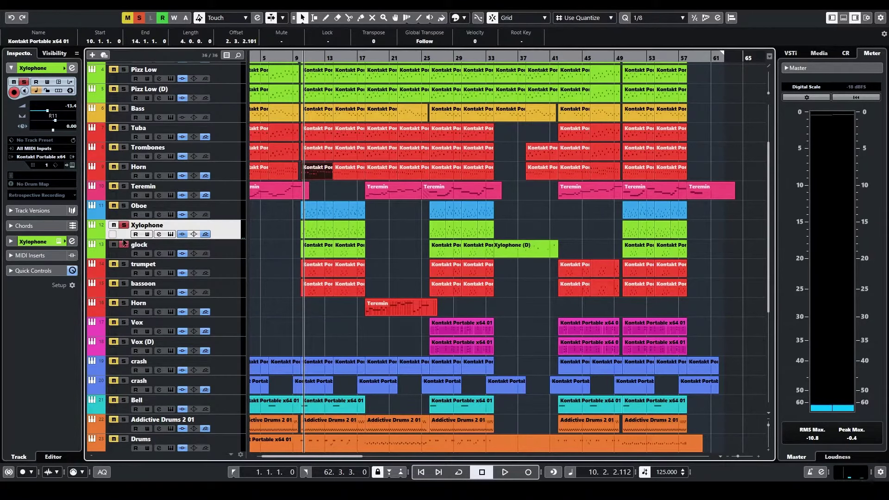
{"action": "left_click", "coordinate": [227, 251]}
{"action": "key", "text": "h"}
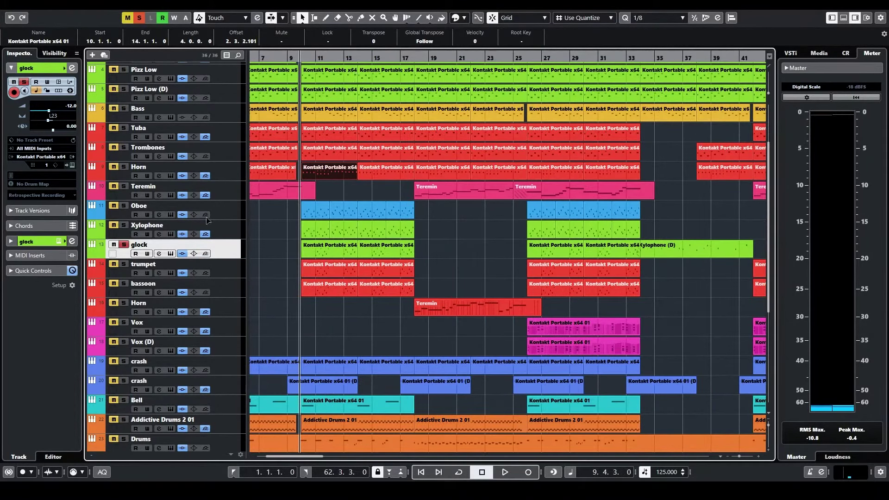
{"action": "key", "text": "space"}
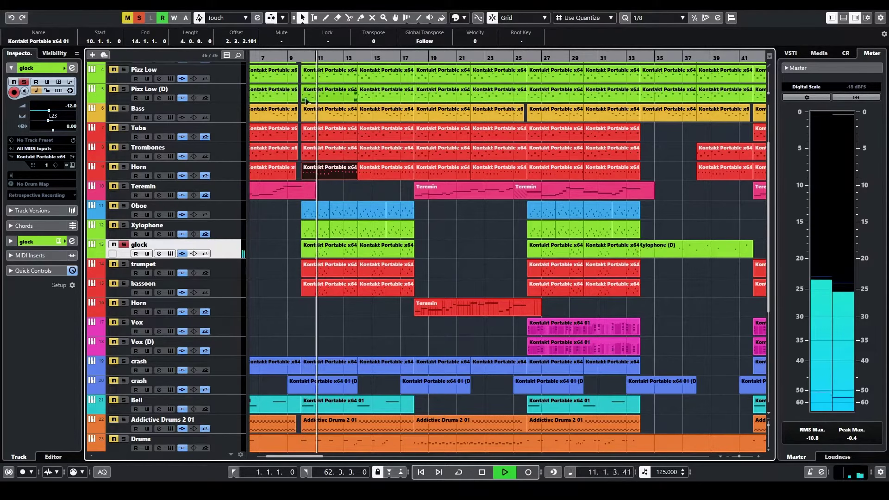
{"action": "key", "text": "space"}
{"action": "left_click", "coordinate": [69, 164]}
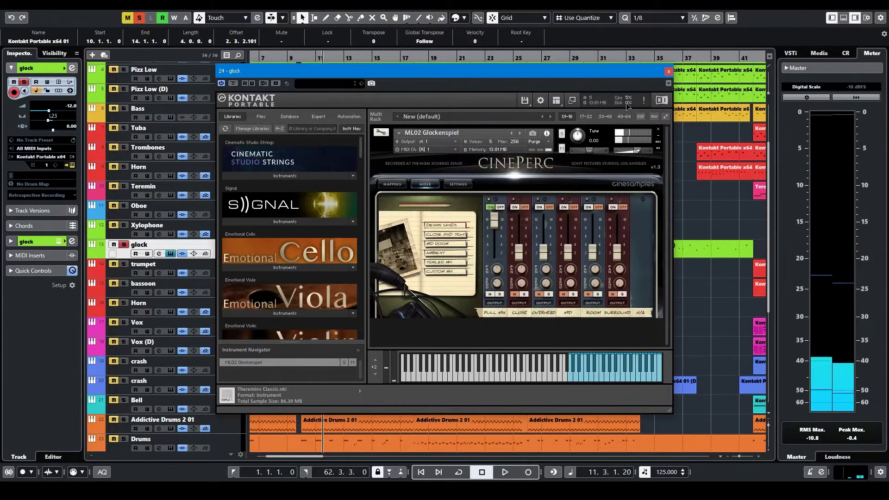
{"action": "left_click", "coordinate": [668, 71]}
Switch the solo from glock to trumpet, play it from bar 11 and view its Kontakt instrument.
{"action": "left_click", "coordinate": [124, 264]}
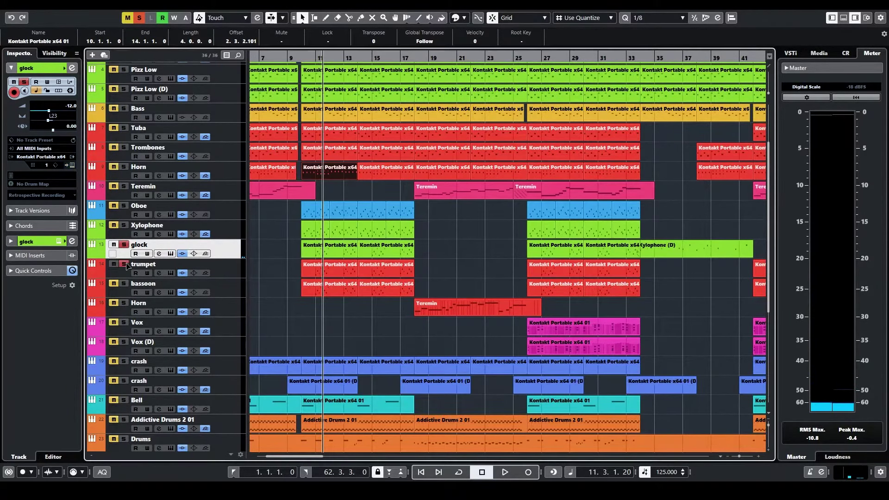
{"action": "left_click", "coordinate": [208, 276]}
{"action": "left_click_drag", "start_coordinate": [316, 58], "coordinate": [316, 55]}
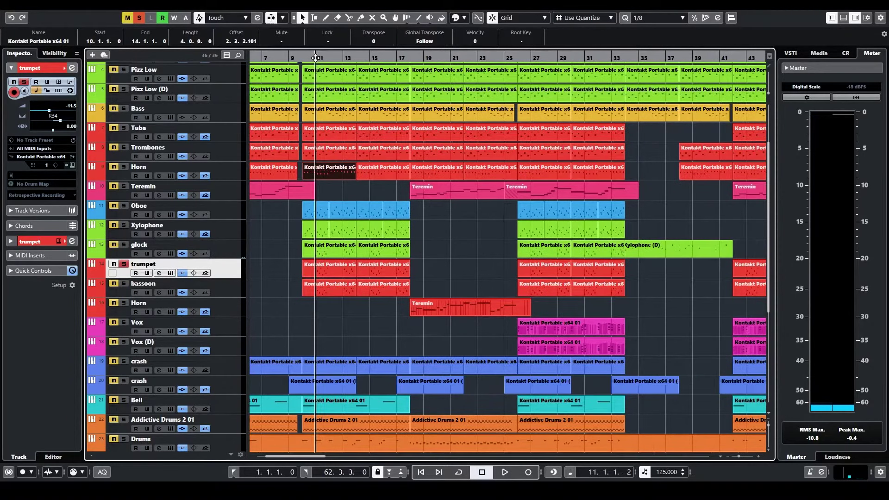
{"action": "key", "text": "space"}
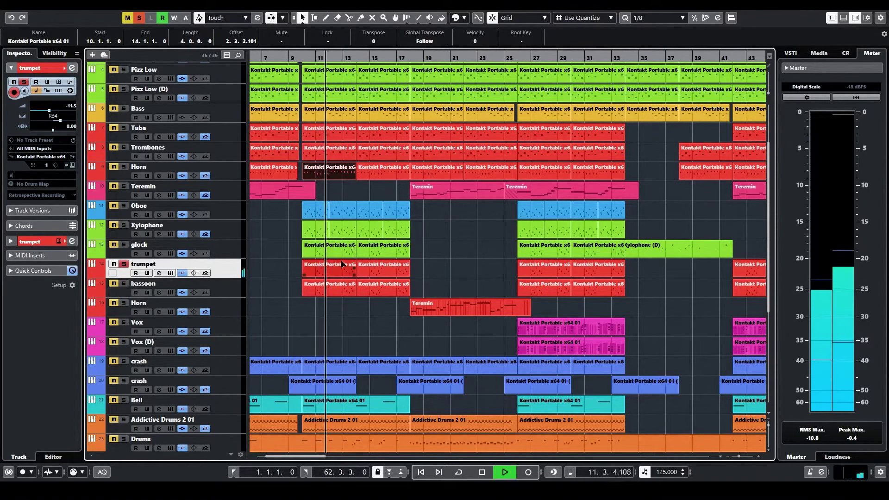
{"action": "key", "text": "space"}
{"action": "left_click", "coordinate": [72, 165]}
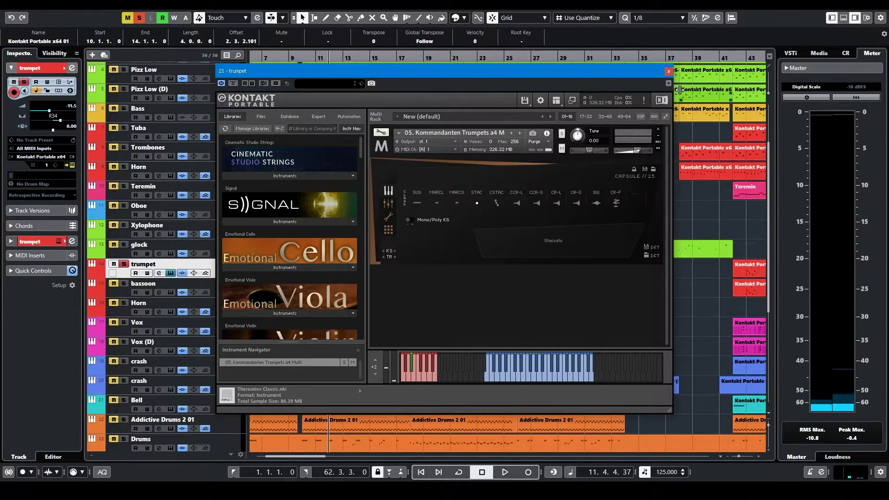
{"action": "left_click", "coordinate": [668, 73]}
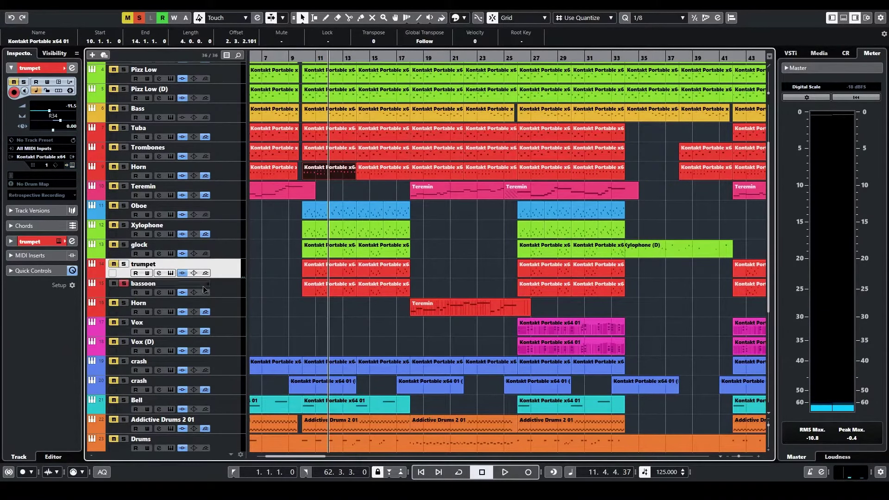
Play the soloed bassoon track from bar 10, stop playback and view its Kontakt instrument.
{"action": "key", "text": "Down"}
{"action": "left_click_drag", "start_coordinate": [301, 57], "coordinate": [302, 65]}
{"action": "key", "text": "space"}
{"action": "key", "text": "space"}
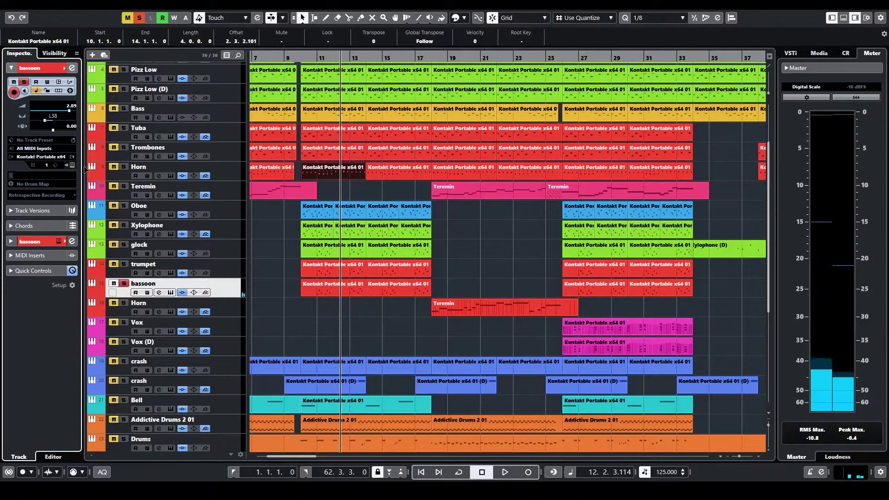
{"action": "left_click", "coordinate": [71, 166]}
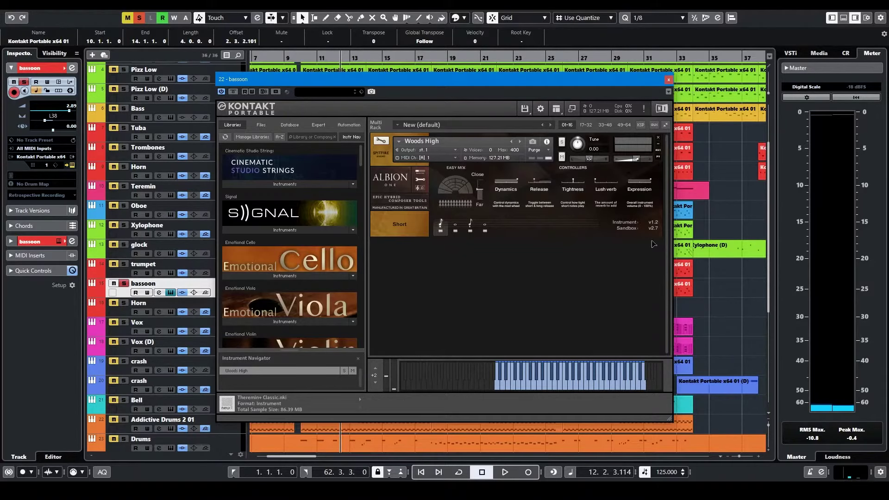
{"action": "left_click", "coordinate": [668, 80]}
Solo the Oboe, Xylophone, glock and trumpet tracks together with bassoon and set the playback position to bar 10.
{"action": "left_click", "coordinate": [124, 264]}
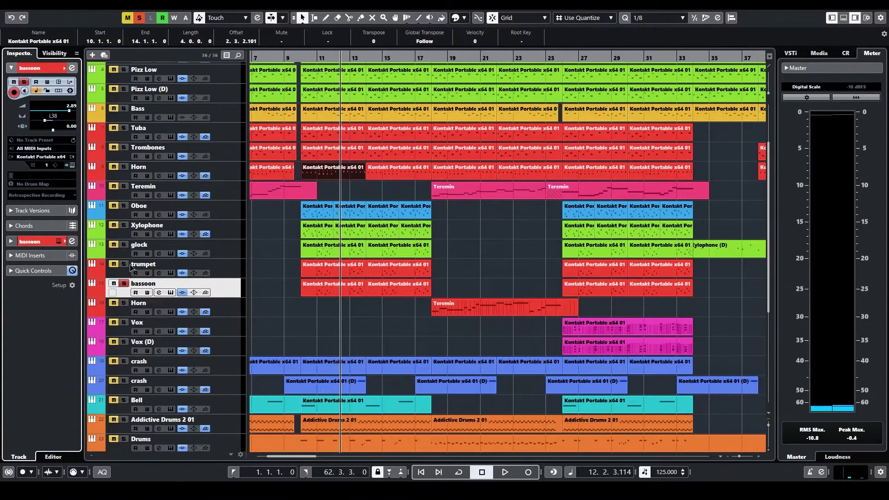
{"action": "left_click", "coordinate": [124, 244]}
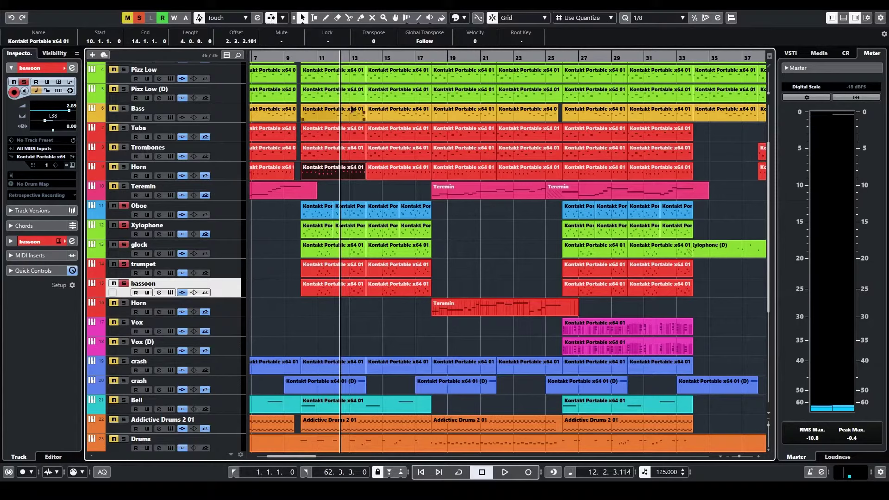
{"action": "left_click", "coordinate": [301, 58]}
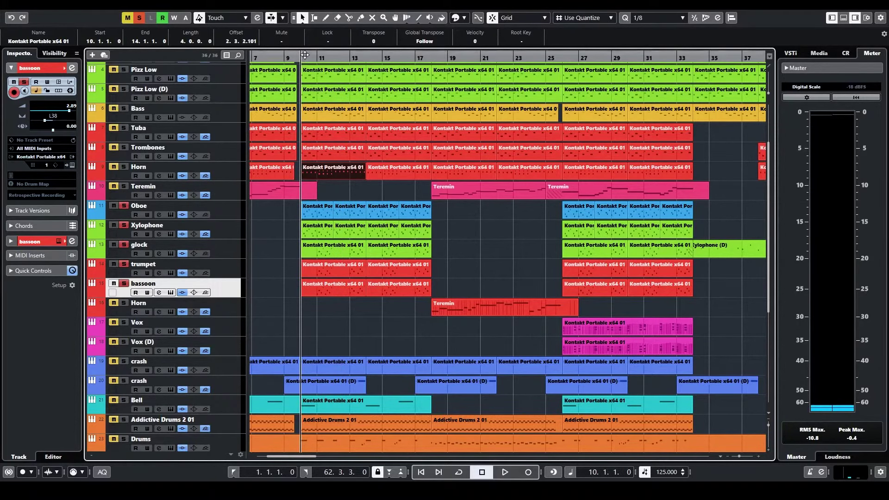
{"action": "key", "text": "h"}
{"action": "key", "text": "h"}
{"action": "key", "text": "h"}
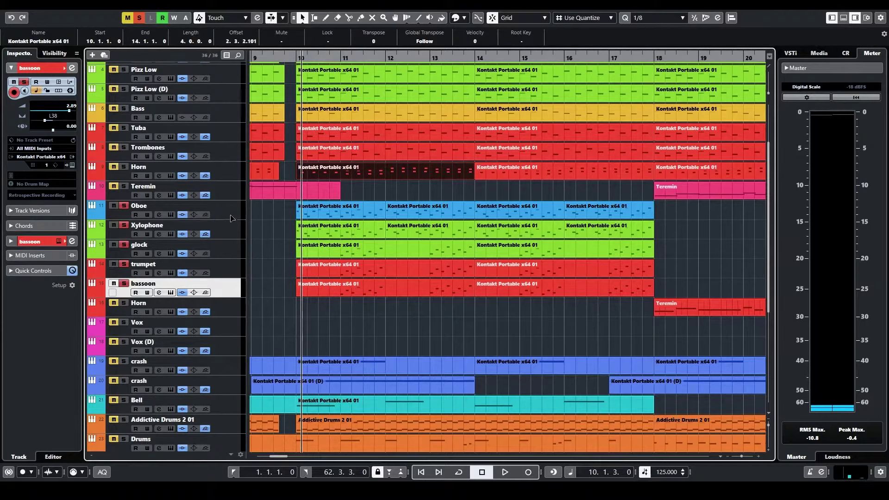
{"action": "left_click", "coordinate": [295, 57]}
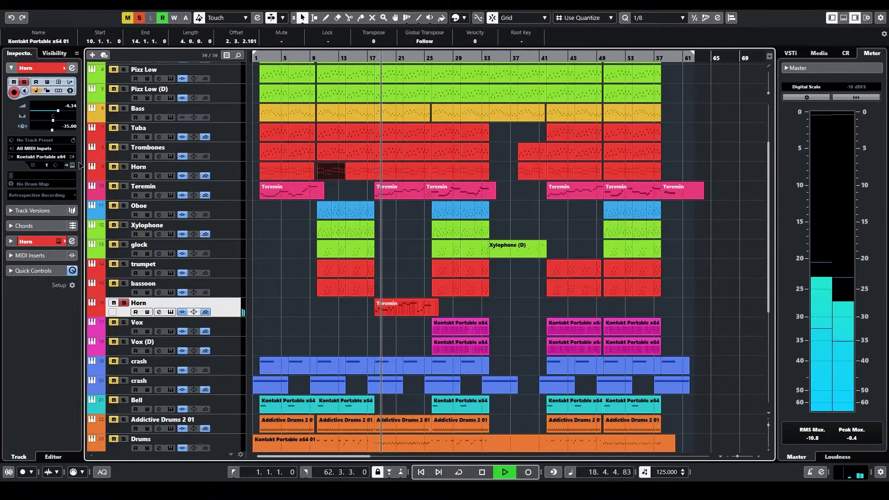
Stop playback of the lower Horn track below bassoon and view its Kontakt instrument.
{"action": "key", "text": "space"}
{"action": "left_click", "coordinate": [72, 165]}
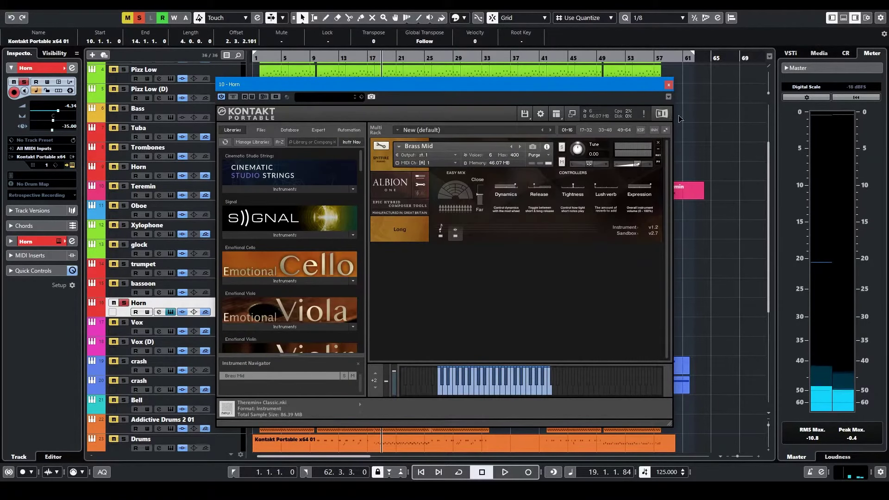
{"action": "left_click", "coordinate": [669, 85]}
Switch the solo from Horn to Vox and Vox (D), play from bar 26 and view the Vox track's Kontakt instrument.
{"action": "left_click", "coordinate": [433, 58]}
{"action": "left_click", "coordinate": [124, 303]}
{"action": "left_click", "coordinate": [124, 322]}
{"action": "left_click", "coordinate": [123, 342]}
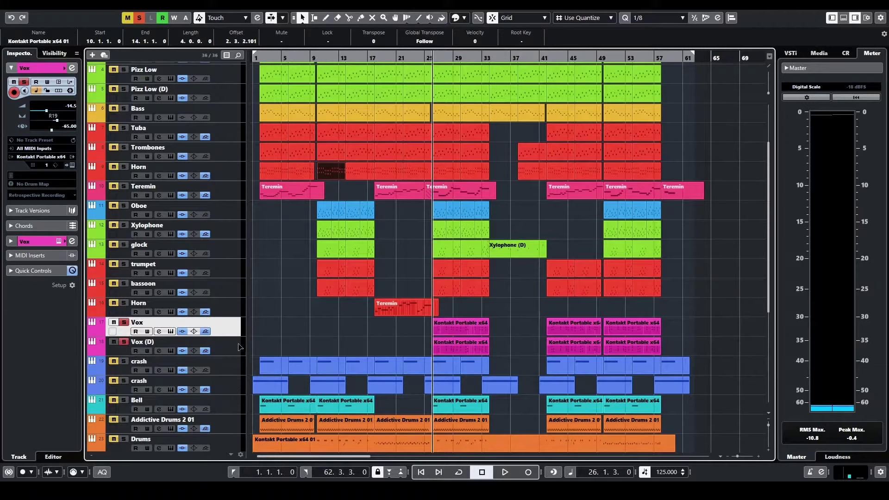
{"action": "key", "text": "space"}
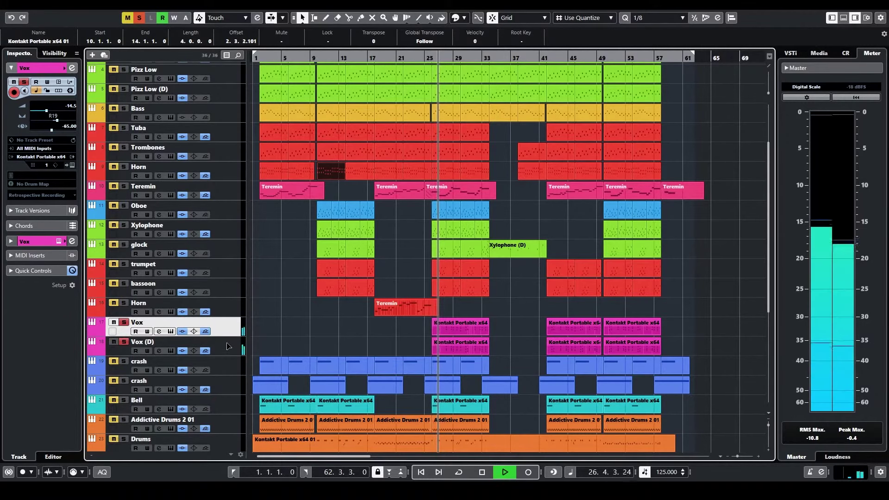
{"action": "left_click", "coordinate": [71, 165]}
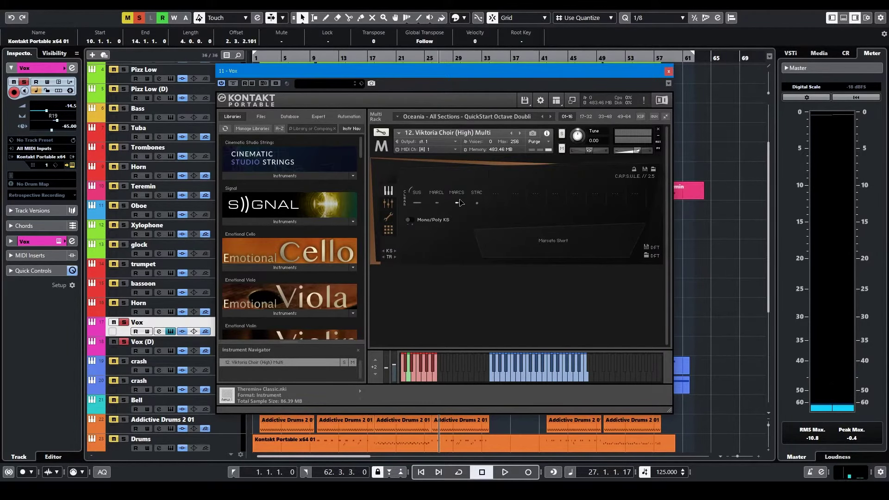
{"action": "left_click", "coordinate": [668, 72]}
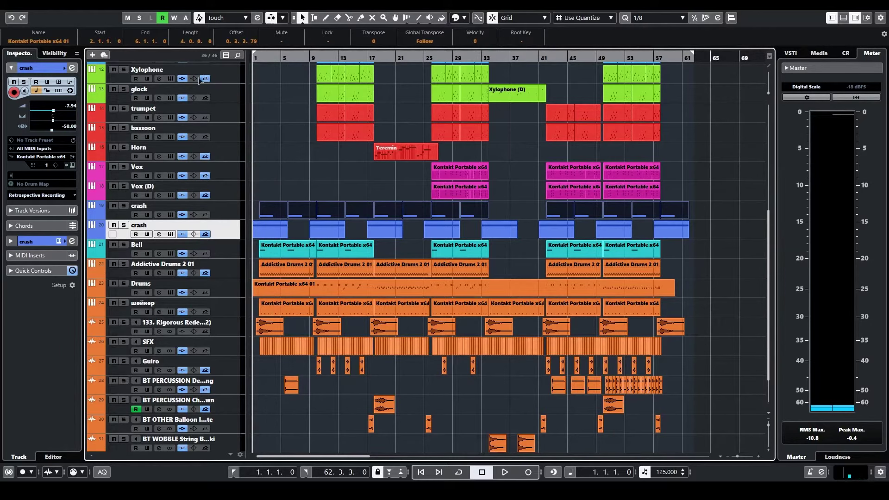
Solo the second crash track, play it from bar 1, view its Kontakt instrument, and turn its solo off.
{"action": "left_click", "coordinate": [124, 225]}
{"action": "key", "text": "space"}
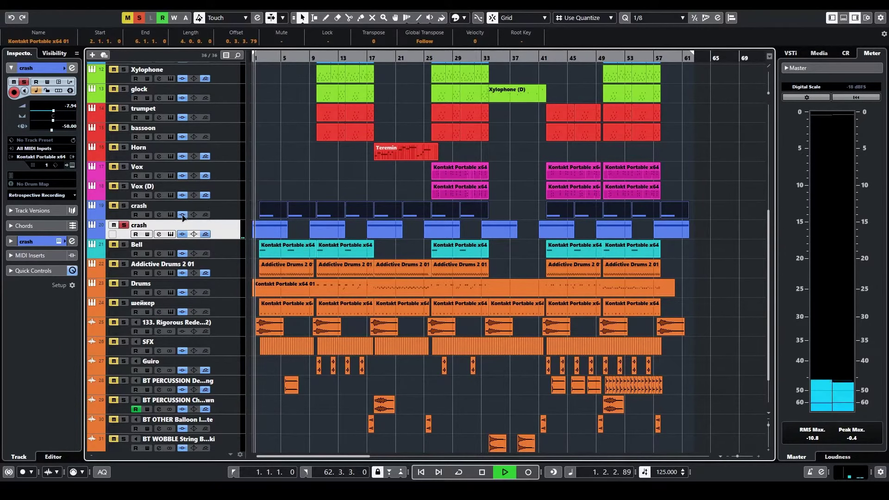
{"action": "left_click", "coordinate": [73, 165]}
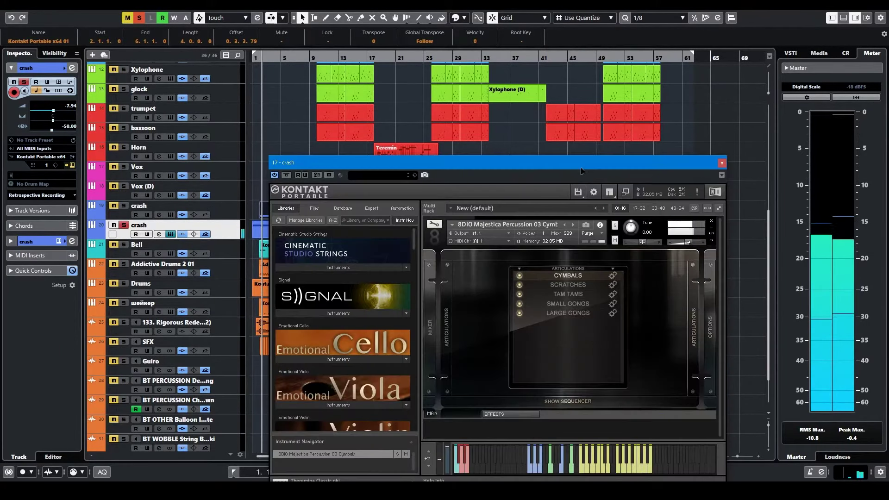
{"action": "left_click", "coordinate": [721, 163]}
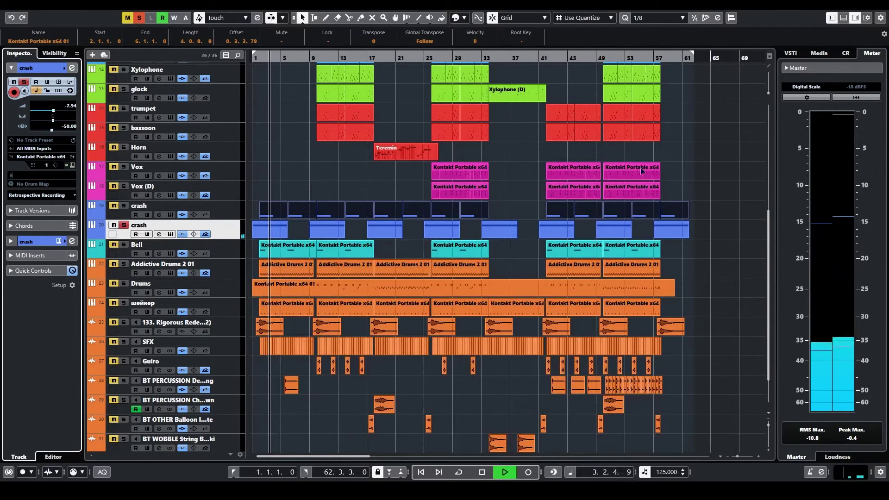
{"action": "key", "text": "space"}
{"action": "left_click", "coordinate": [124, 225]}
Solo the Bell track and view its Kontakt instrument.
{"action": "left_click", "coordinate": [123, 251]}
{"action": "left_click", "coordinate": [123, 244]}
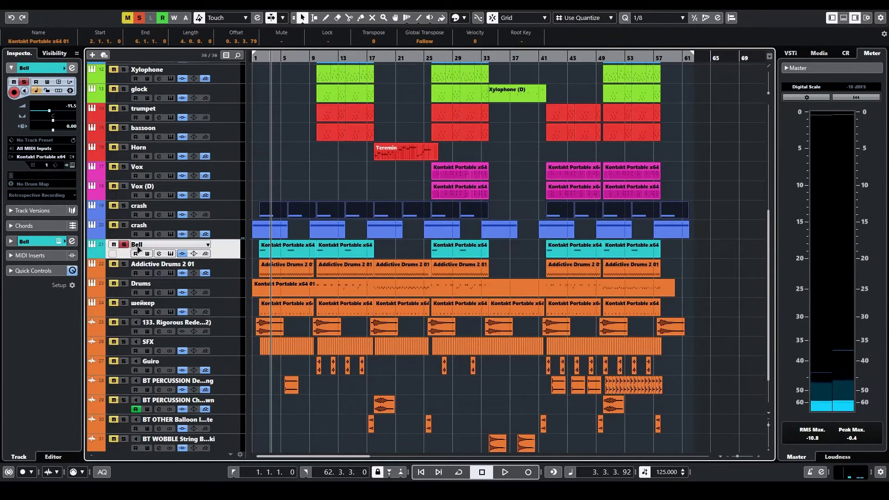
{"action": "left_click", "coordinate": [171, 254]}
{"action": "left_click", "coordinate": [790, 75]}
Play the soloed Addictive Drums 2 01 track from bar 2, view its drum instrument and stop playback.
{"action": "left_click", "coordinate": [186, 264]}
{"action": "left_click", "coordinate": [259, 58]}
{"action": "key", "text": "space"}
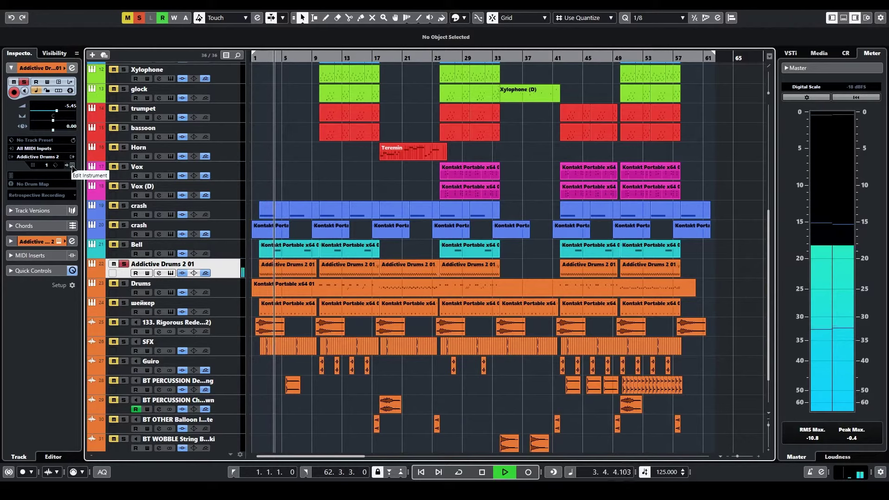
{"action": "left_click", "coordinate": [71, 165]}
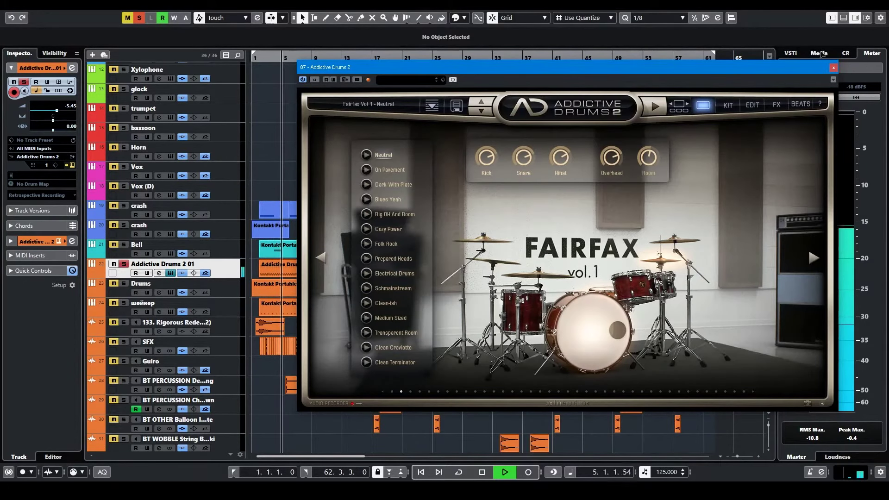
{"action": "left_click", "coordinate": [834, 69]}
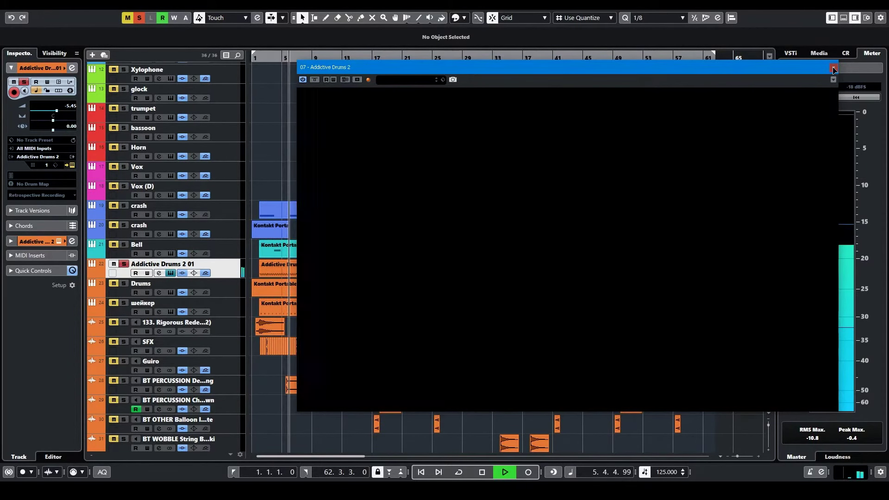
{"action": "key", "text": "space"}
Solo the Drums track, play it from bar 18, view its Kontakt instrument, and turn its solo off.
{"action": "left_click", "coordinate": [124, 283]}
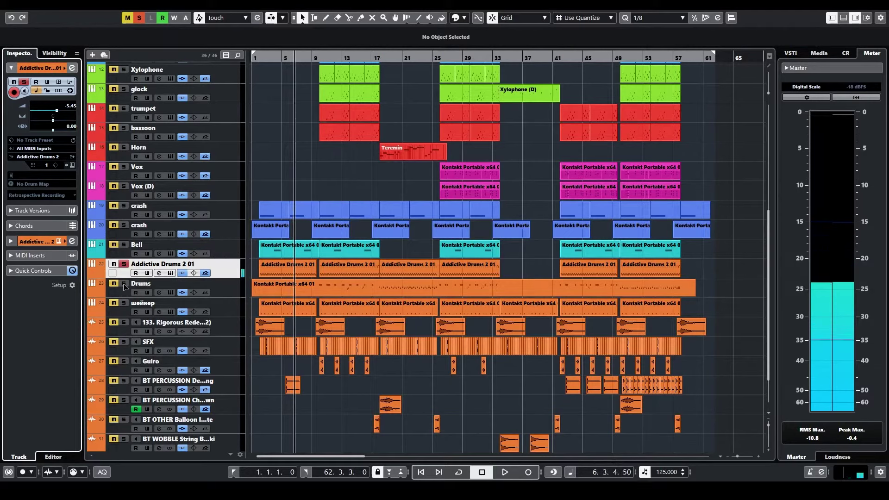
{"action": "left_click", "coordinate": [233, 289]}
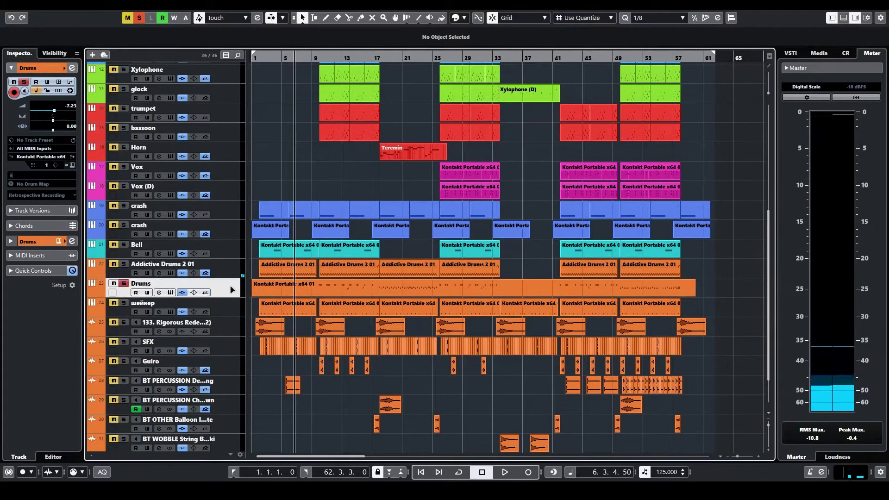
{"action": "left_click", "coordinate": [381, 56]}
{"action": "key", "text": "space"}
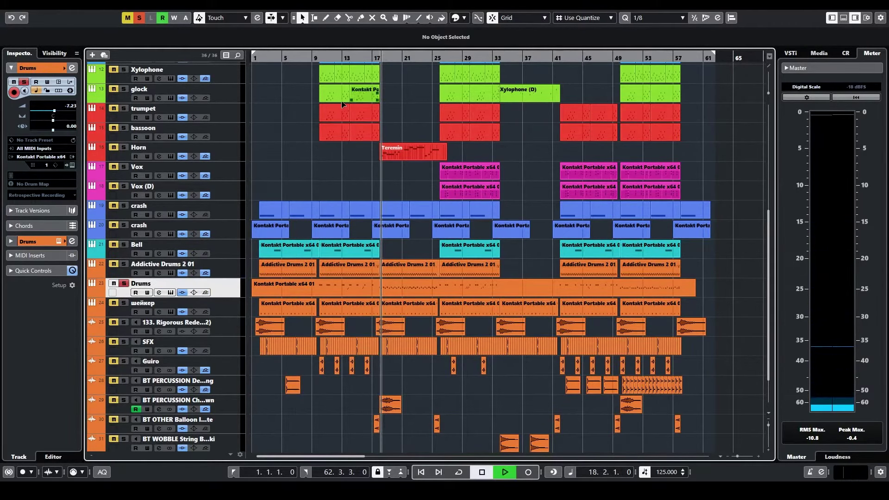
{"action": "left_click", "coordinate": [170, 292]}
{"action": "left_click", "coordinate": [569, 52]}
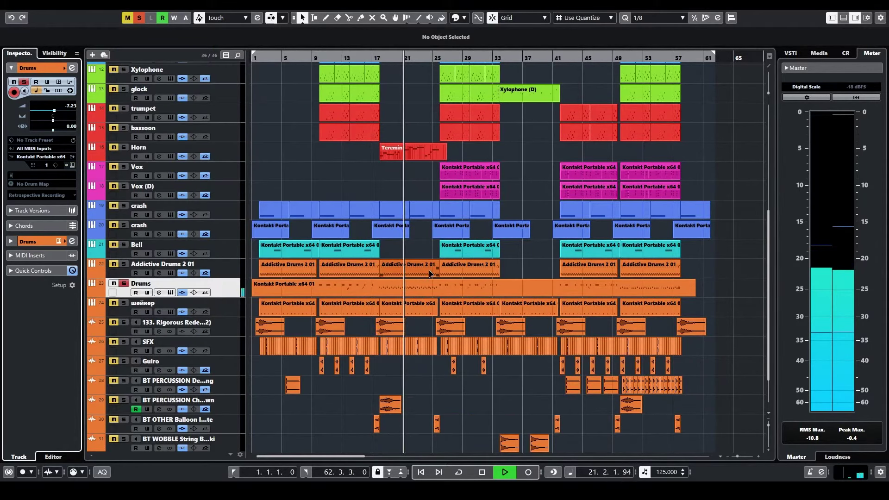
{"action": "key", "text": "space"}
{"action": "left_click", "coordinate": [124, 283]}
Solo the шейкер track, play it from bar 10, and view its Kontakt instrument.
{"action": "left_click", "coordinate": [237, 308]}
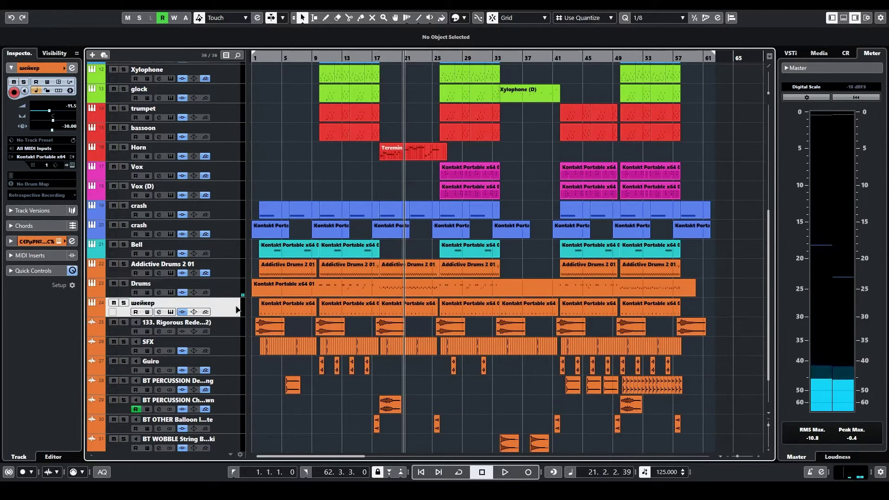
{"action": "scroll", "coordinate": [193, 300], "scroll_direction": "down", "scroll_amount": 2}
{"action": "left_click", "coordinate": [124, 254]}
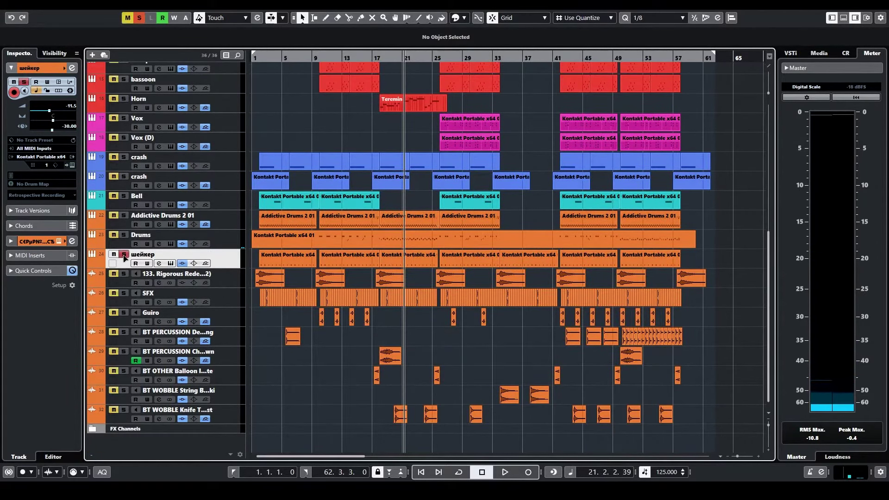
{"action": "left_click", "coordinate": [321, 65]}
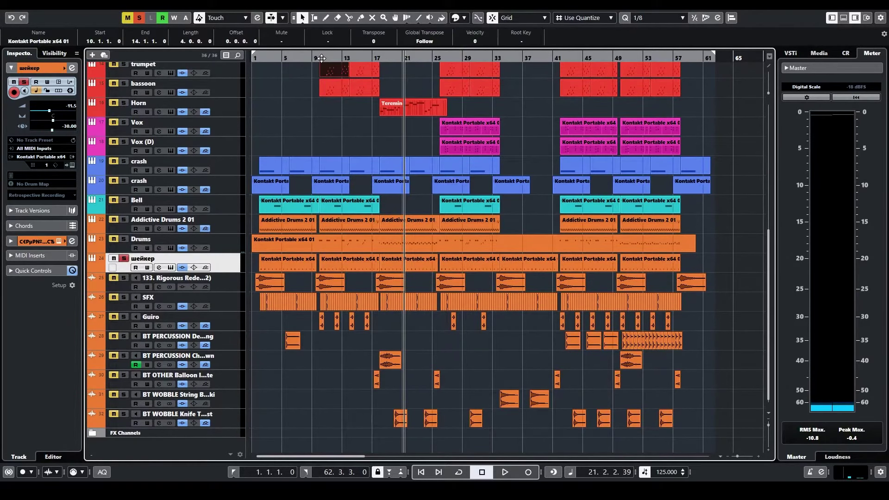
{"action": "left_click", "coordinate": [322, 58]}
{"action": "left_click", "coordinate": [72, 165]}
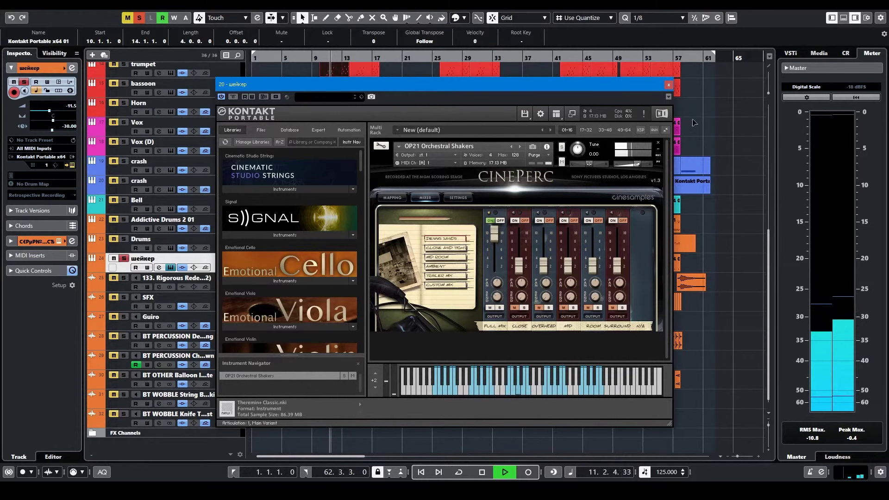
{"action": "left_click", "coordinate": [667, 85]}
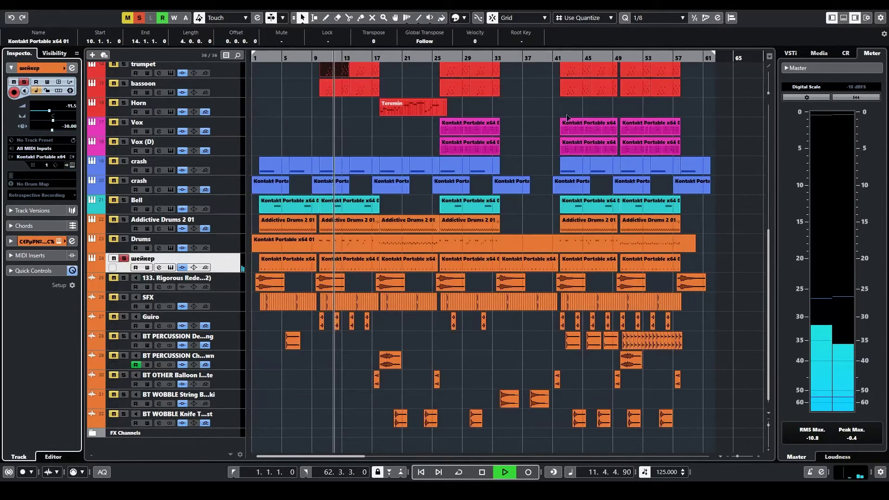
Solo the 133. Rigorous Rede track, play it from just before bar 10, and turn its solo off.
{"action": "left_click", "coordinate": [123, 278]}
{"action": "key", "text": "space"}
{"action": "left_click", "coordinate": [230, 289]}
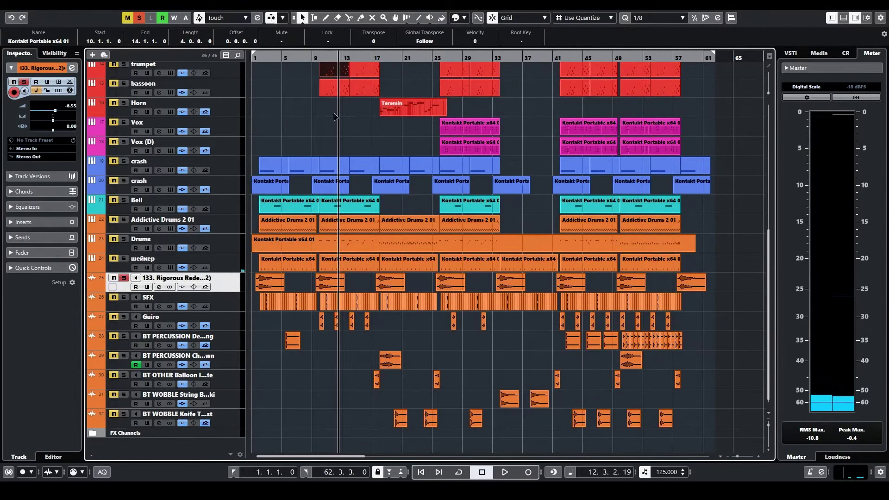
{"action": "left_click_drag", "start_coordinate": [317, 60], "coordinate": [316, 71]}
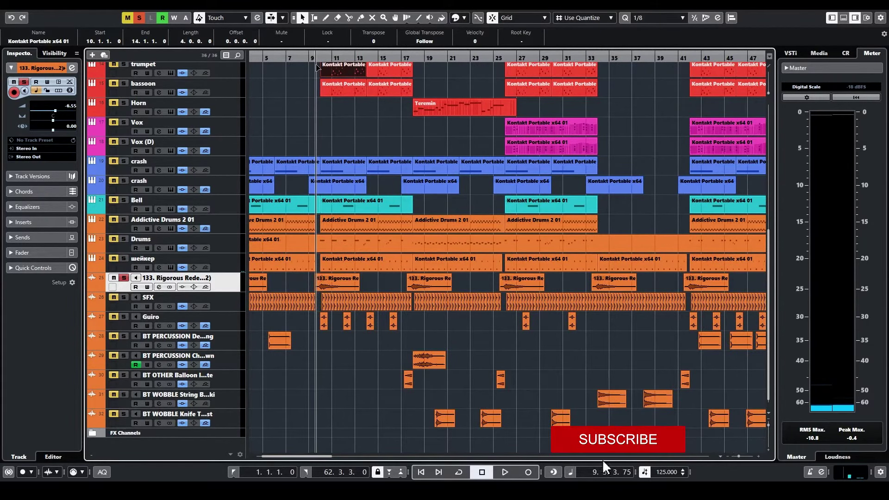
{"action": "key", "text": "space"}
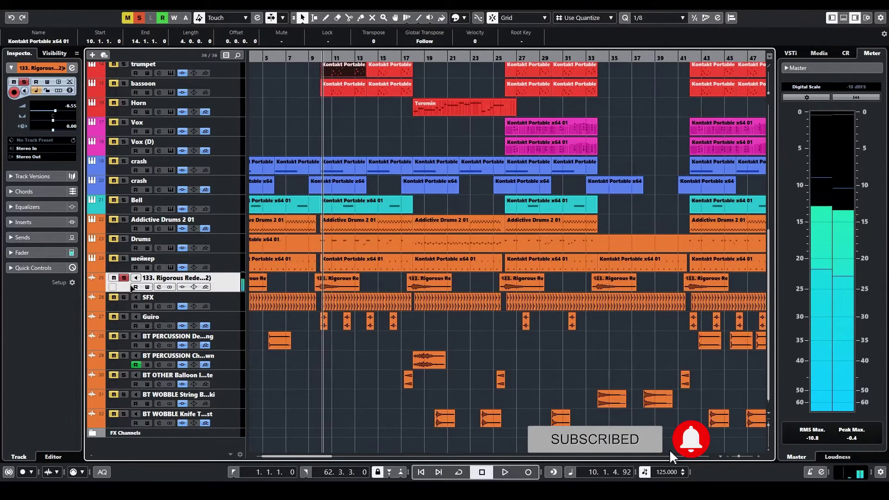
{"action": "left_click", "coordinate": [123, 278]}
Solo the SFX track, play it from about bar 10, and turn its solo off.
{"action": "left_click", "coordinate": [124, 297]}
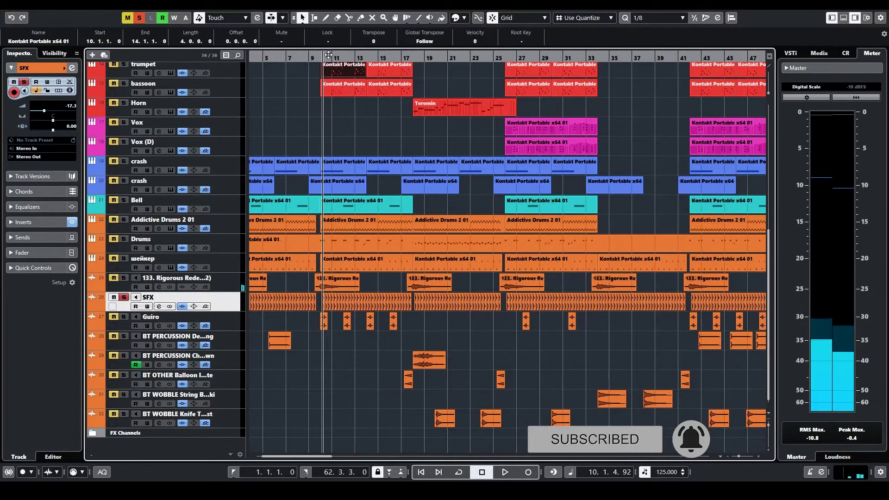
{"action": "left_click_drag", "start_coordinate": [327, 55], "coordinate": [326, 52]}
{"action": "key", "text": "space"}
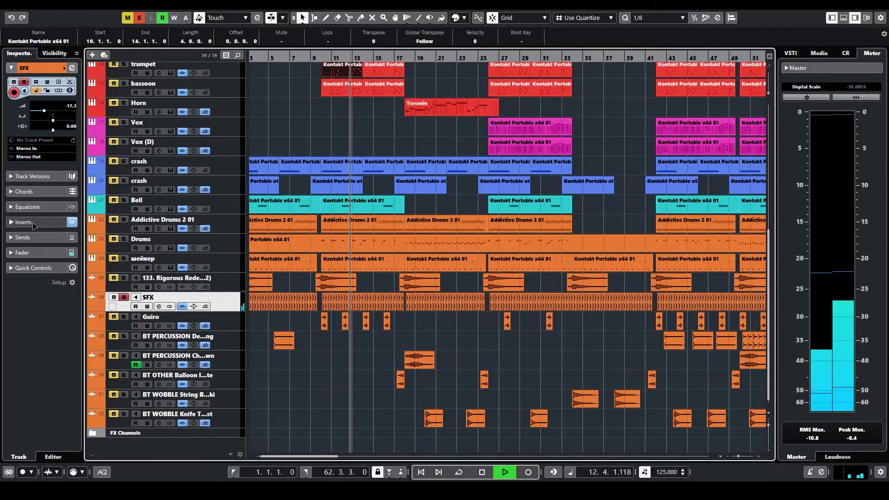
{"action": "key", "text": "space"}
{"action": "key", "text": "s"}
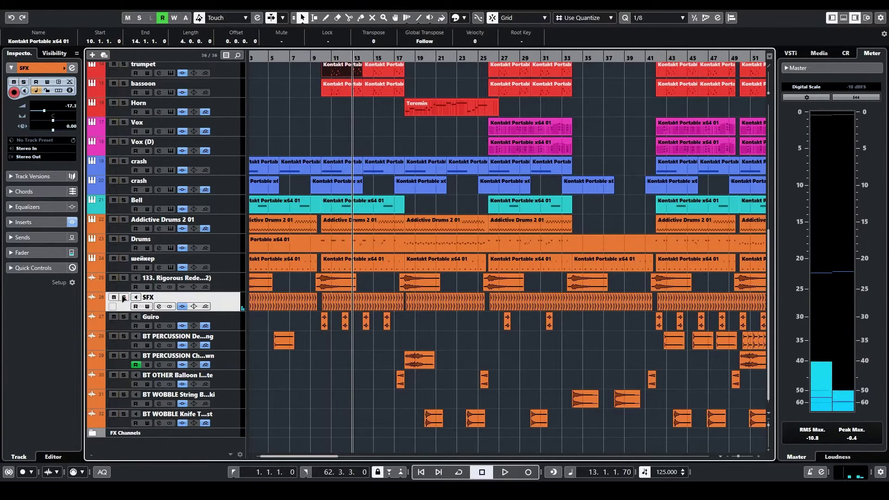
Solo the Guiro track, play it from bar 10, and turn its solo off.
{"action": "left_click_drag", "start_coordinate": [316, 56], "coordinate": [318, 55]}
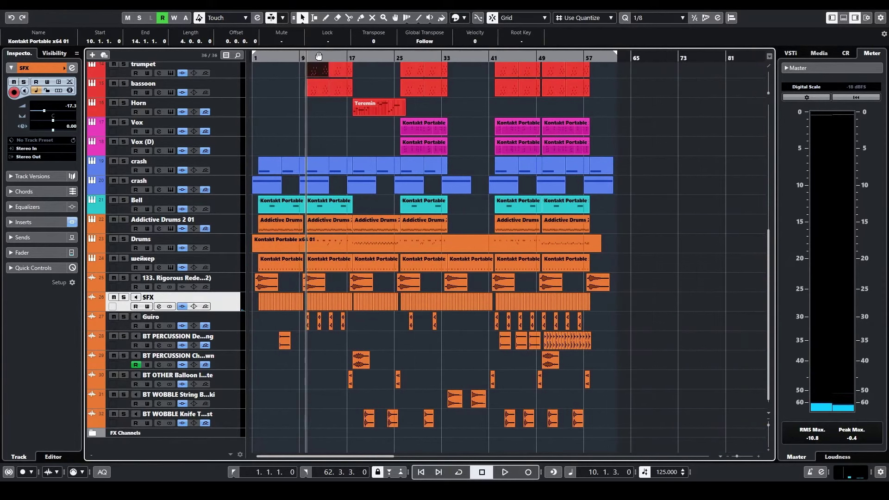
{"action": "left_click", "coordinate": [124, 316]}
{"action": "key", "text": "space"}
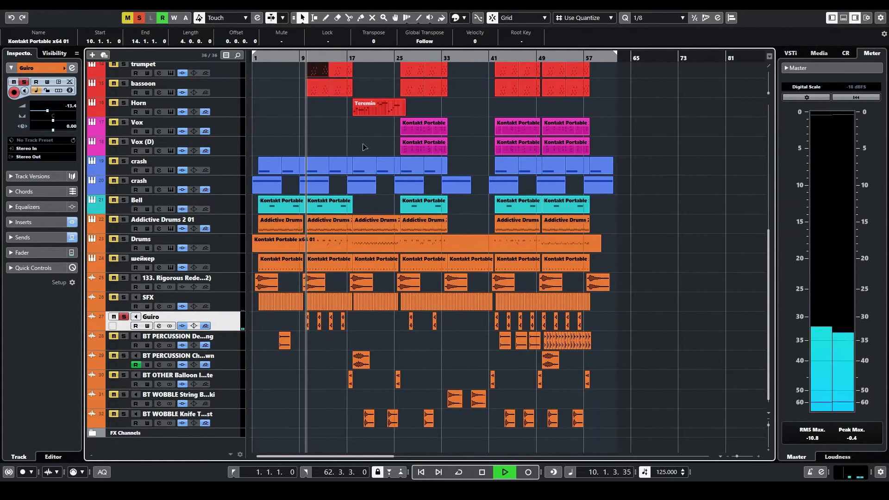
{"action": "key", "text": "space"}
{"action": "key", "text": "s"}
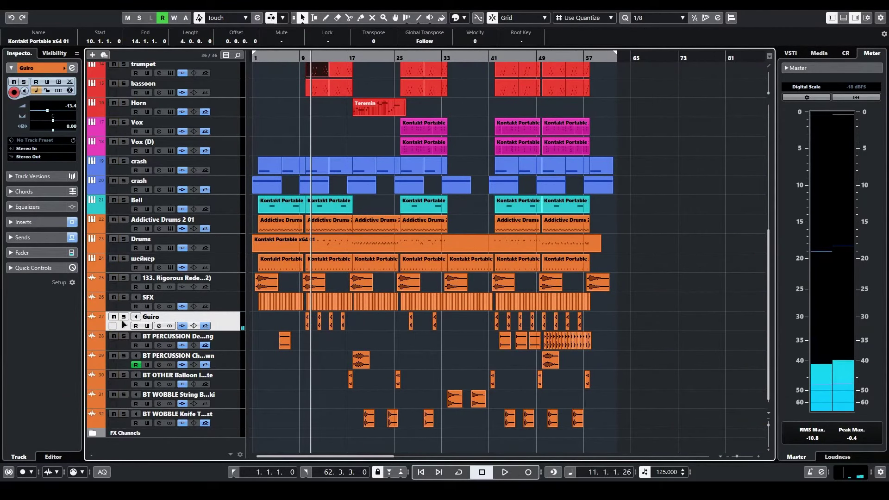
Solo the BT PERCUSSION De...ng track, play it from about bar 5, and turn its solo off.
{"action": "left_click", "coordinate": [124, 336]}
{"action": "left_click", "coordinate": [120, 343]}
{"action": "left_click_drag", "start_coordinate": [275, 59], "coordinate": [276, 70]}
{"action": "key", "text": "space"}
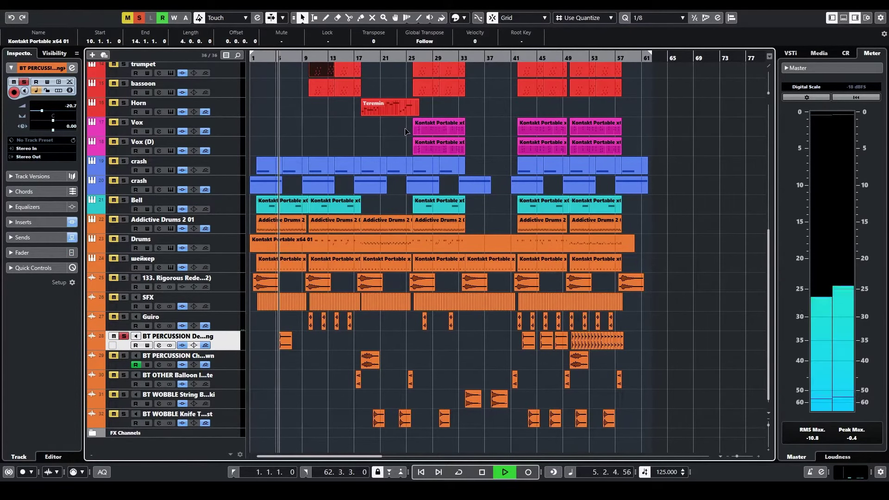
{"action": "key", "text": "space"}
{"action": "left_click", "coordinate": [125, 339]}
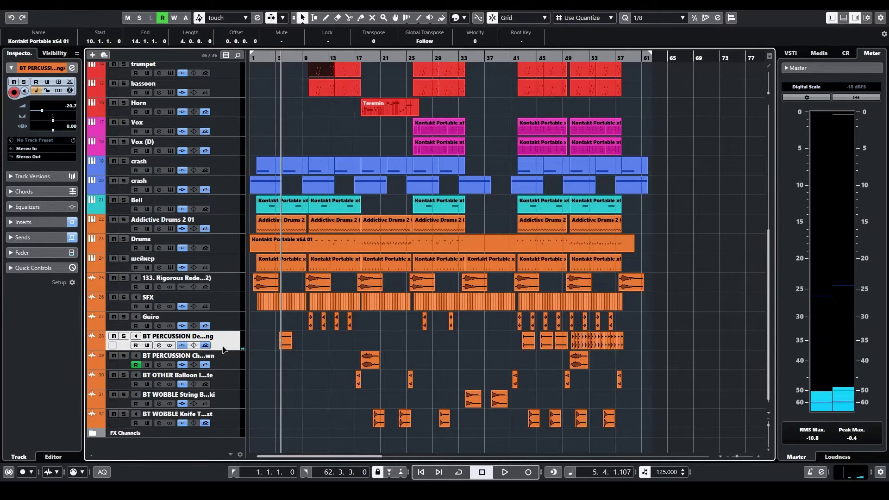
Solo the BT PERCUSSION Ch...wn track, play it from bar 18, and turn its solo off.
{"action": "left_click", "coordinate": [226, 365]}
{"action": "left_click_drag", "start_coordinate": [361, 57], "coordinate": [361, 81]}
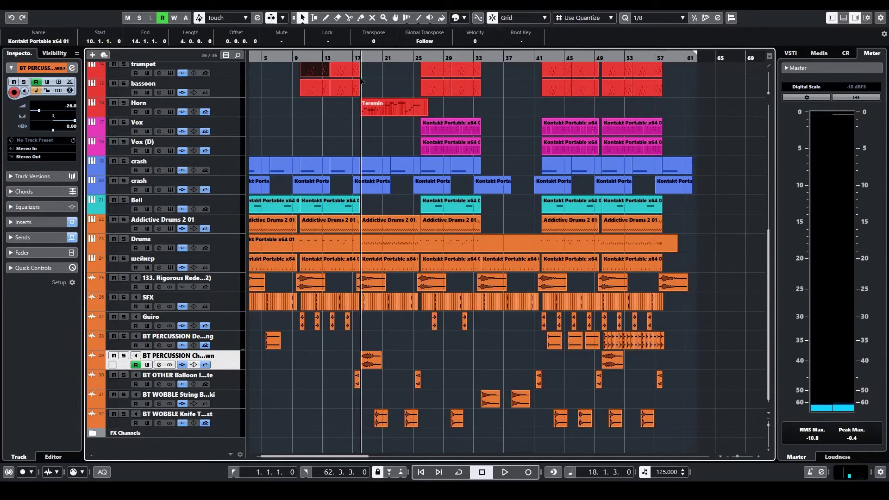
{"action": "left_click", "coordinate": [125, 355]}
{"action": "key", "text": "space"}
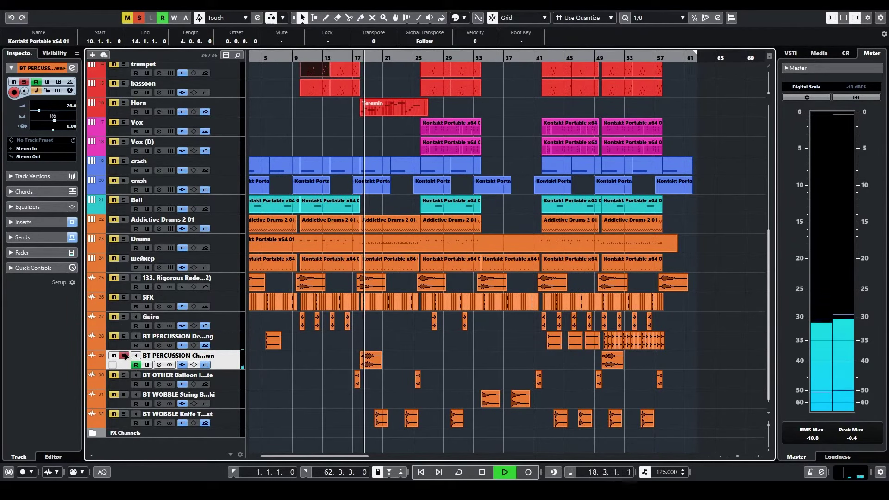
{"action": "key", "text": "space"}
{"action": "left_click", "coordinate": [125, 356]}
Solo the BT OTHER Balloon track, play its clip twice from bar 17, and turn its solo off.
{"action": "left_click", "coordinate": [123, 375]}
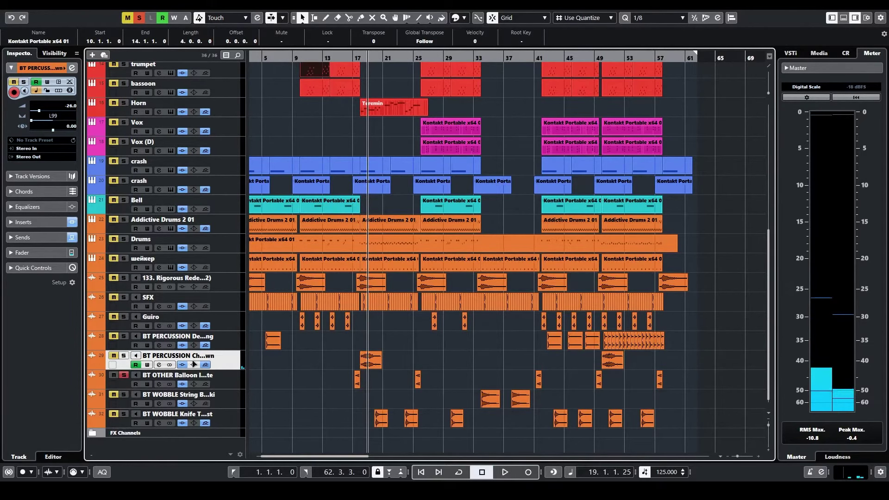
{"action": "scroll", "coordinate": [418, 123], "scroll_direction": "down", "scroll_amount": 1}
{"action": "left_click_drag", "start_coordinate": [356, 56], "coordinate": [356, 74]}
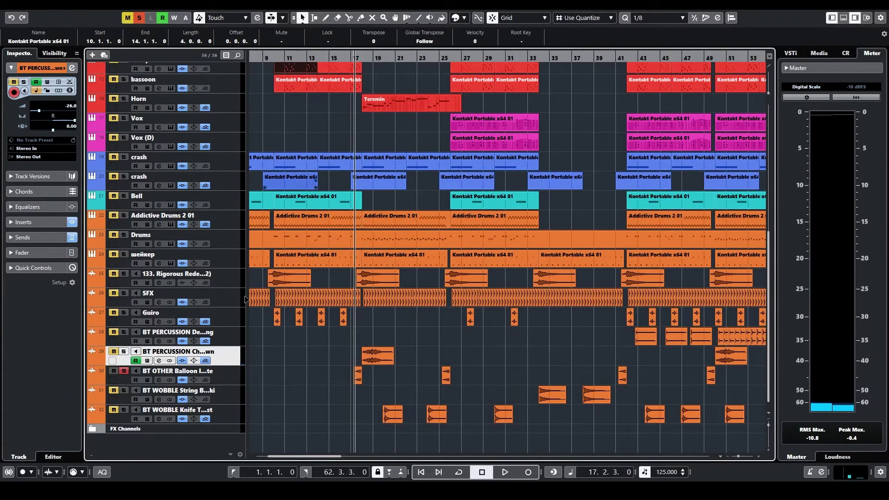
{"action": "left_click", "coordinate": [239, 379]}
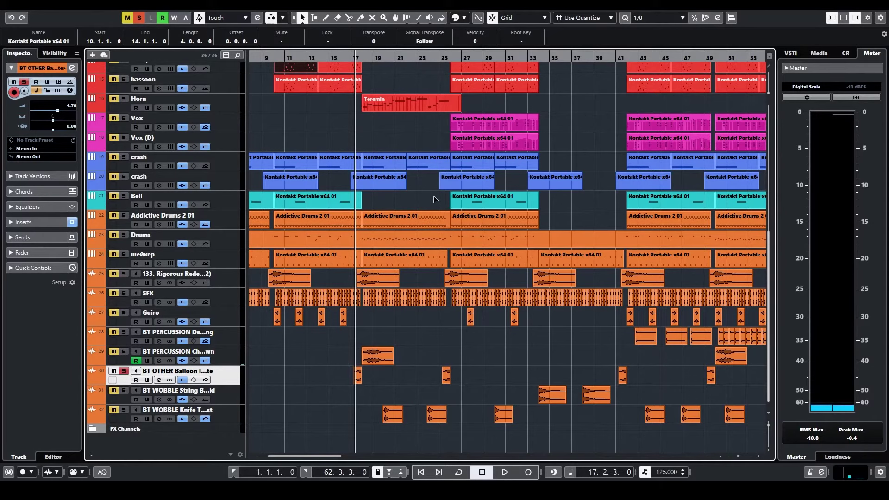
{"action": "key", "text": "space"}
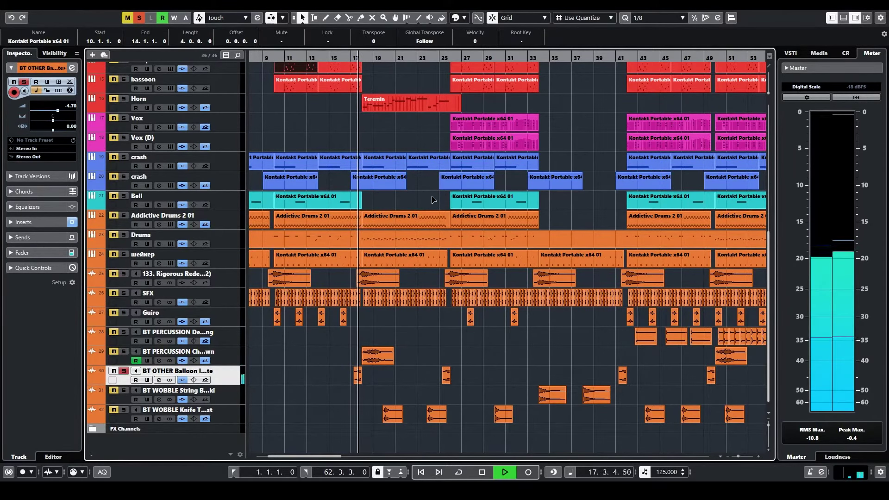
{"action": "key", "text": "space"}
{"action": "key", "text": "g"}
{"action": "key", "text": "g"}
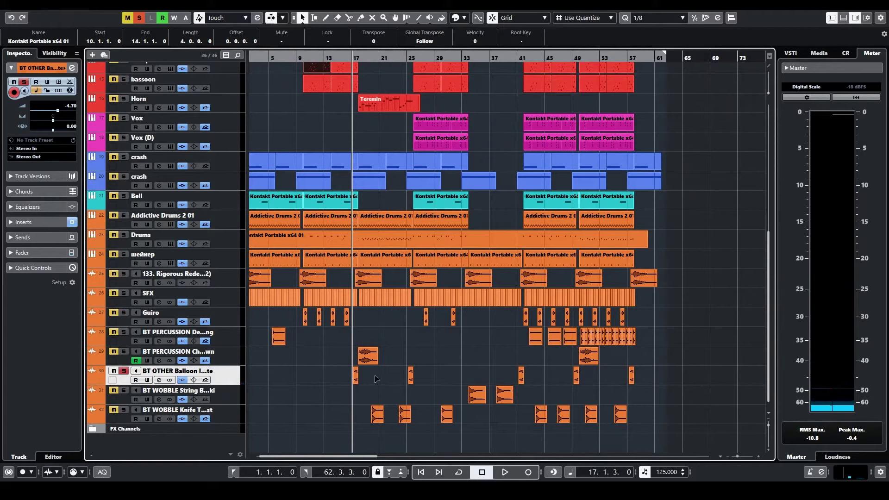
{"action": "key", "text": "space"}
{"action": "key", "text": "space"}
{"action": "left_click", "coordinate": [124, 370]}
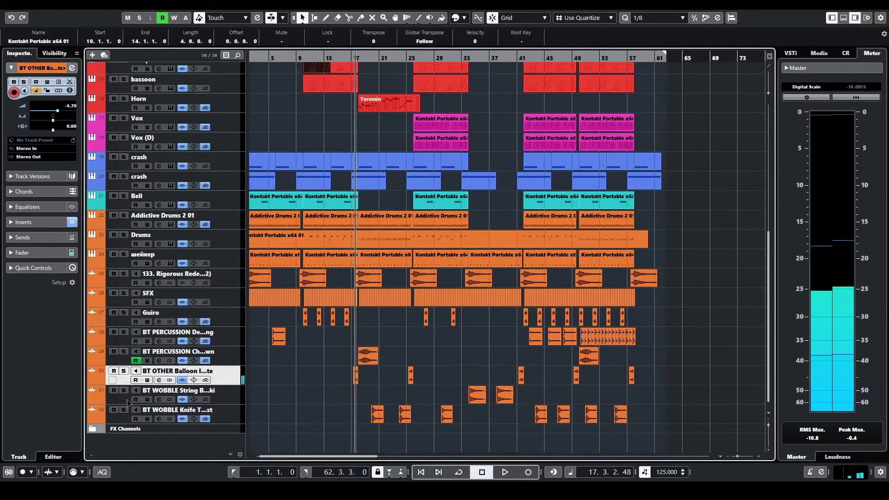
Solo the BT WOBBLE String track, play it from just before bar 34, and turn its solo off.
{"action": "left_click", "coordinate": [123, 390]}
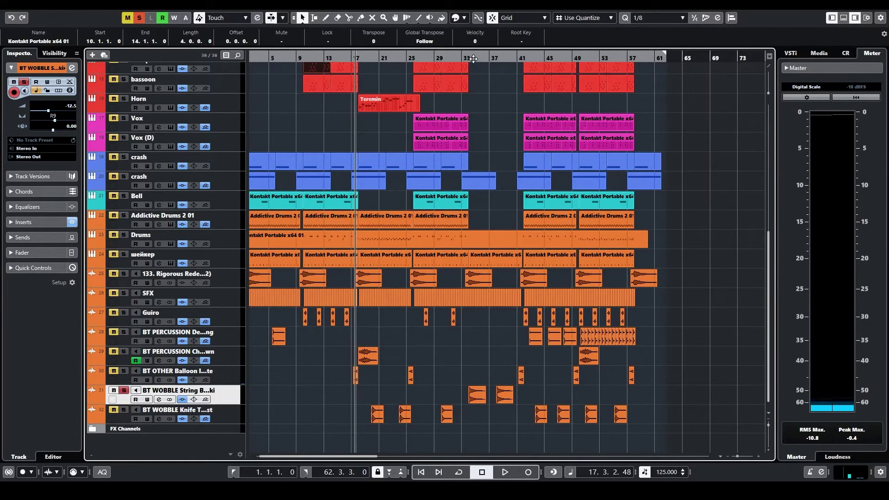
{"action": "left_click_drag", "start_coordinate": [473, 59], "coordinate": [465, 62]}
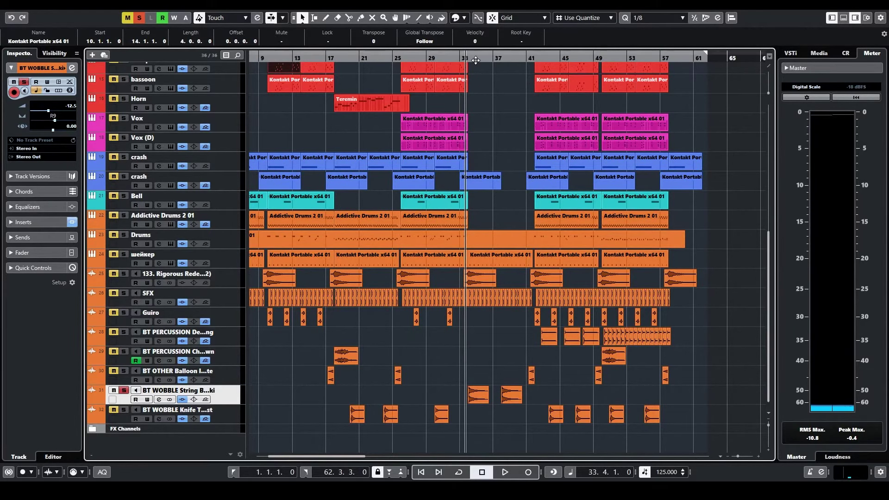
{"action": "left_click_drag", "start_coordinate": [465, 58], "coordinate": [459, 74]}
{"action": "key", "text": "g"}
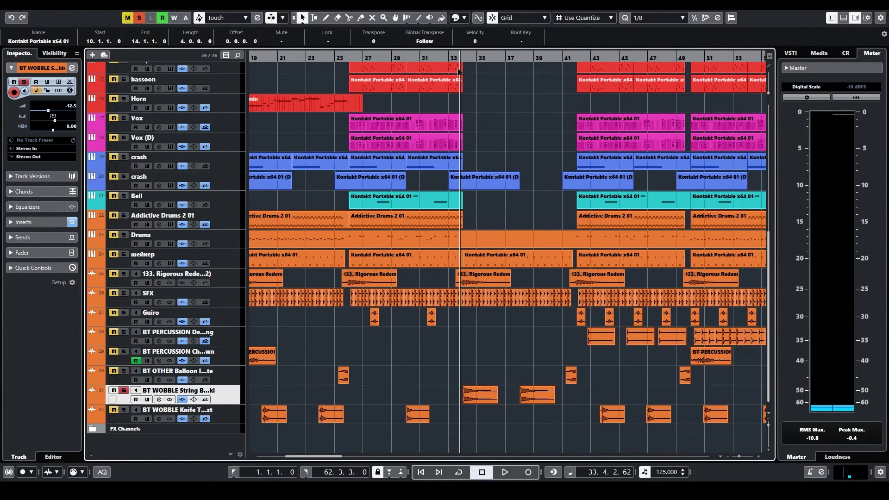
{"action": "key", "text": "space"}
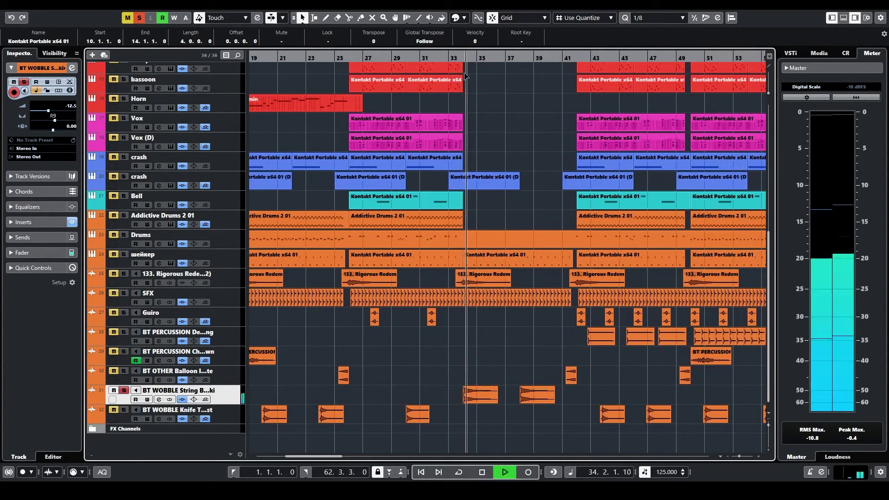
{"action": "key", "text": "space"}
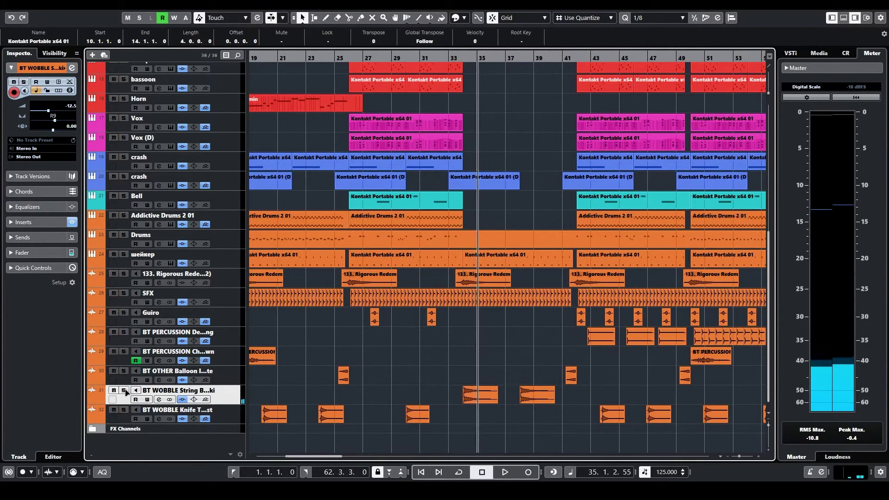
Solo the BT WOBBLE Knife track, play it from just before bar 20, and turn its solo off.
{"action": "key", "text": "Down"}
{"action": "left_click_drag", "start_coordinate": [269, 58], "coordinate": [264, 69]}
{"action": "key", "text": "space"}
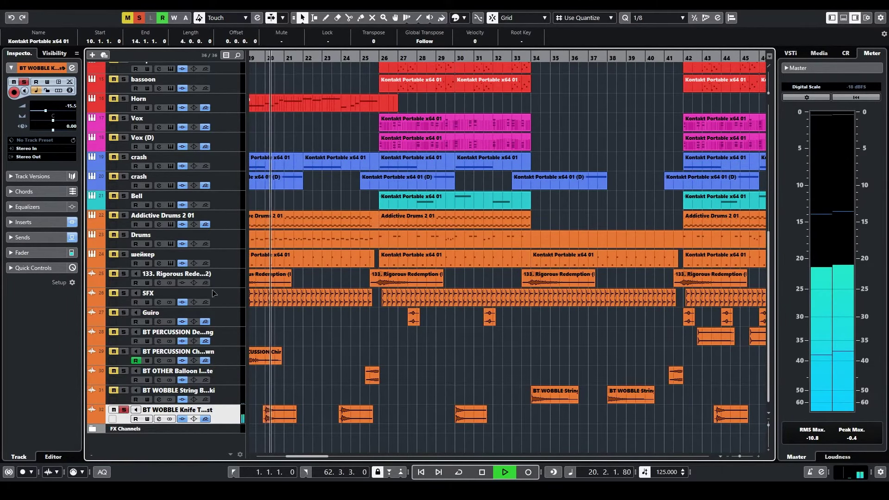
{"action": "left_click", "coordinate": [123, 411]}
{"action": "key", "text": "space"}
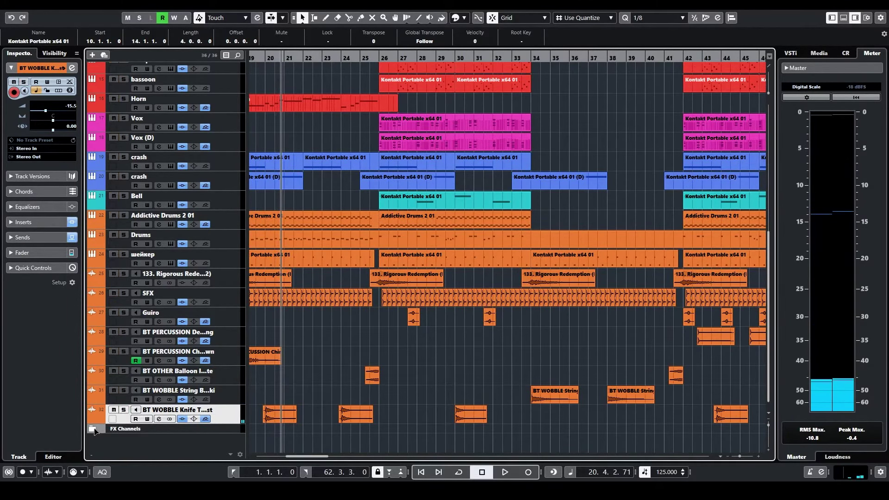
Expand the FX Channels folder, view the ValhallaVintageVerb insert on the FX 1 channel, and collapse the folder again.
{"action": "left_click", "coordinate": [92, 429]}
{"action": "scroll", "coordinate": [96, 436], "scroll_direction": "down", "scroll_amount": 1}
{"action": "left_click", "coordinate": [124, 432]}
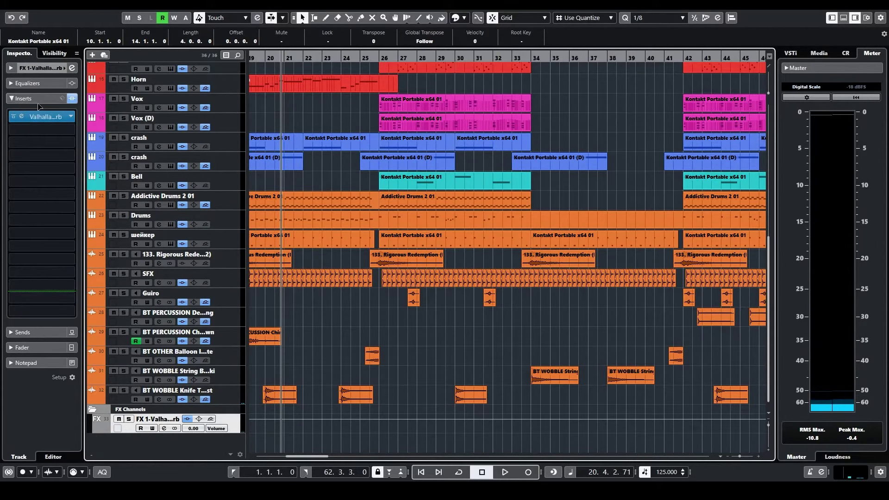
{"action": "left_click", "coordinate": [44, 117]}
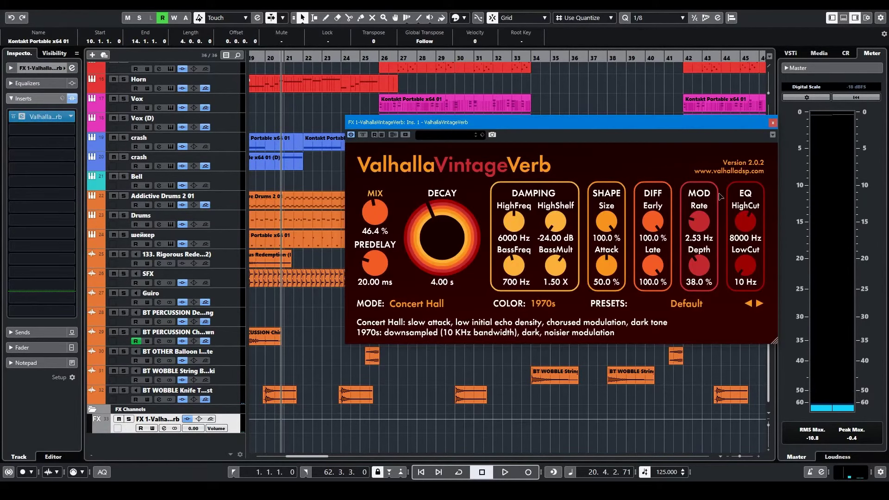
{"action": "left_click", "coordinate": [773, 123]}
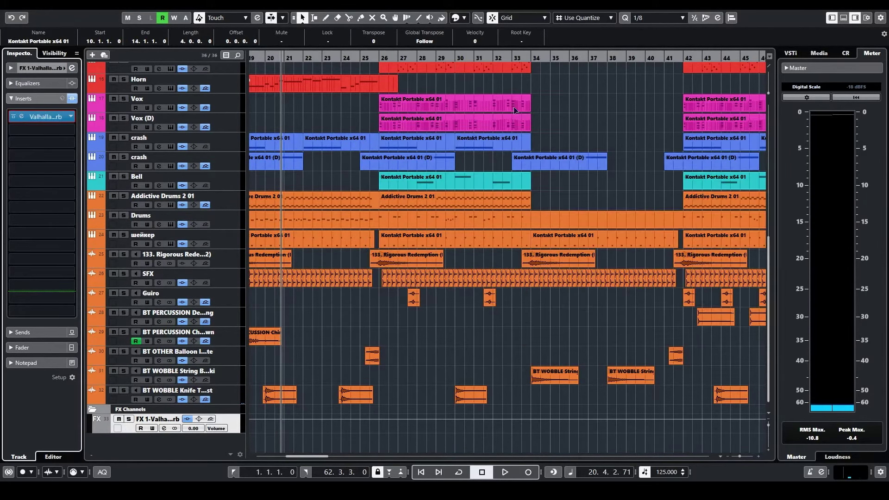
{"action": "left_click", "coordinate": [91, 411]}
Return the playhead to bar 1 at the start of the arrangement.
{"action": "scroll", "coordinate": [339, 74], "scroll_direction": "up", "scroll_amount": 4}
{"action": "left_click_drag", "start_coordinate": [275, 56], "coordinate": [172, 34]}
{"action": "left_click_drag", "start_coordinate": [269, 57], "coordinate": [250, 50]}
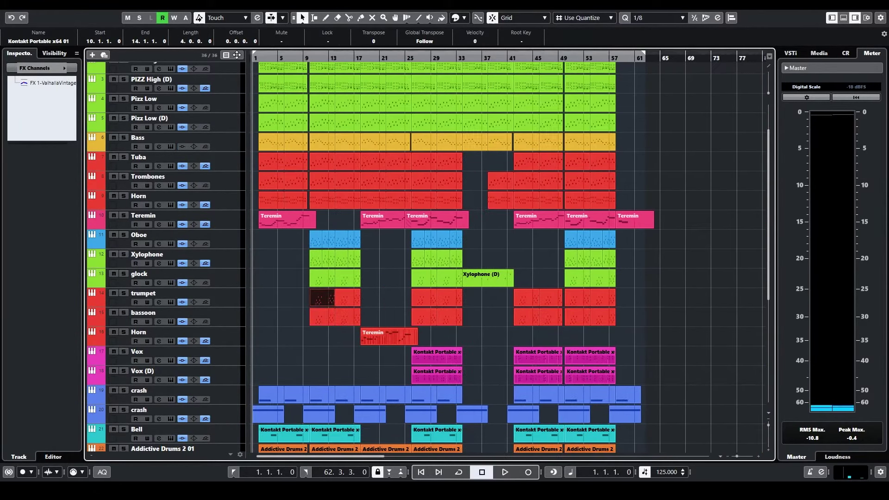
Expand the FX Channels folder to view its FX 1-ValhallaVintageVerb channel, and collapse the folder again.
{"action": "scroll", "coordinate": [222, 159], "scroll_direction": "up", "scroll_amount": 3}
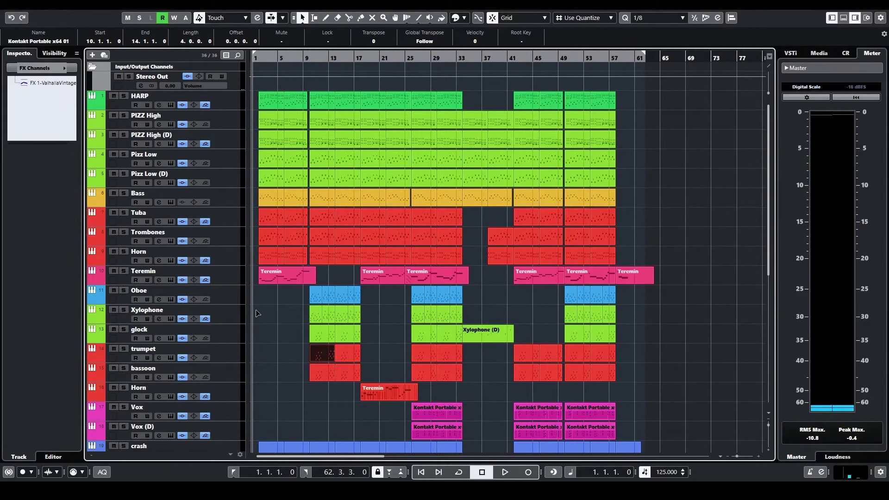
{"action": "scroll", "coordinate": [190, 381], "scroll_direction": "down", "scroll_amount": 5}
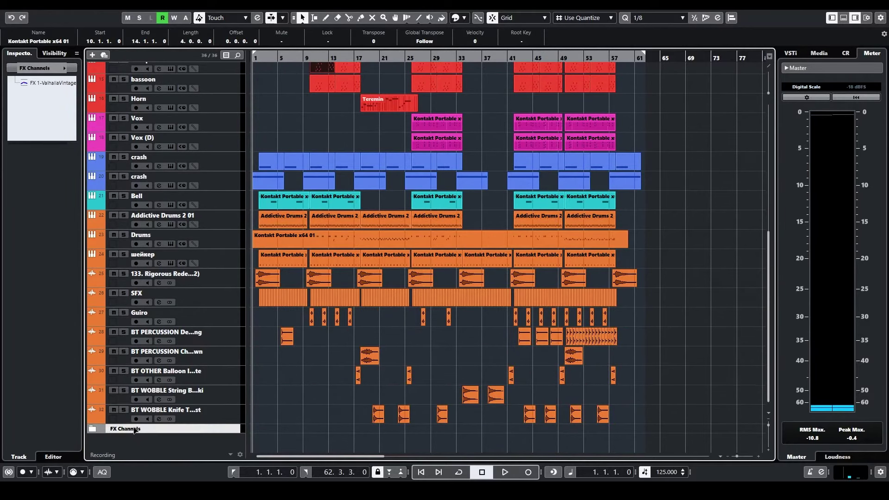
{"action": "left_click", "coordinate": [91, 429]}
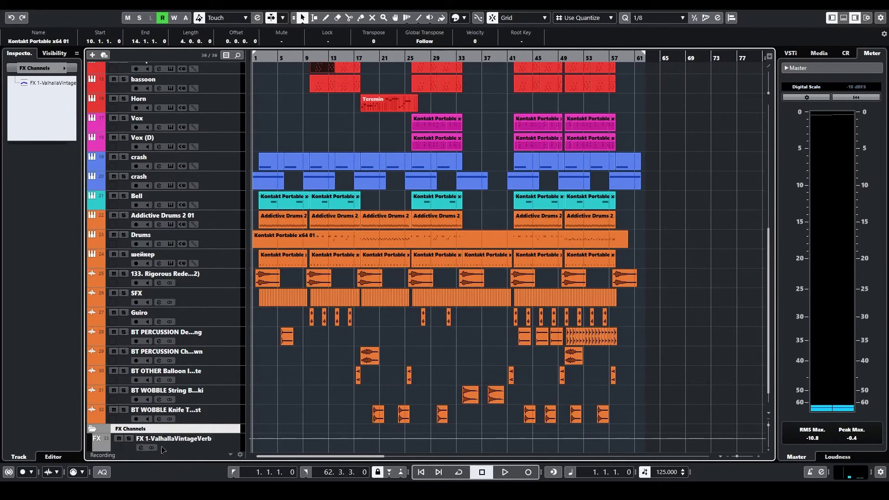
{"action": "scroll", "coordinate": [303, 320], "scroll_direction": "up", "scroll_amount": 7}
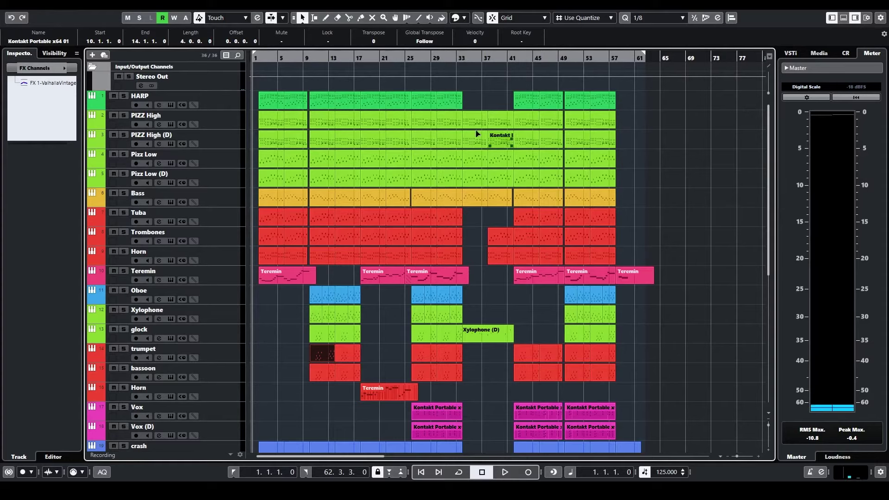
Play the full arrangement from bar 1 with no track soloed, looking over all tracks from HARP to the FX Channels folder.
{"action": "key", "text": "space"}
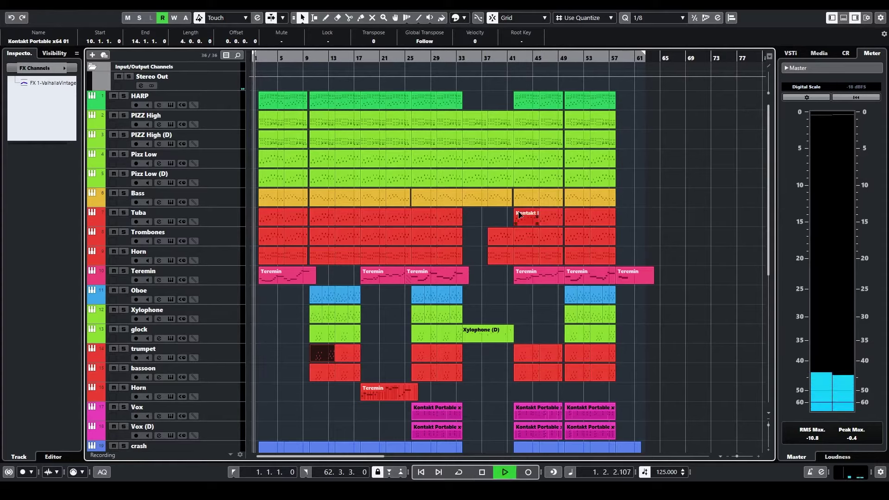
{"action": "scroll", "coordinate": [667, 232], "scroll_direction": "down", "scroll_amount": 4}
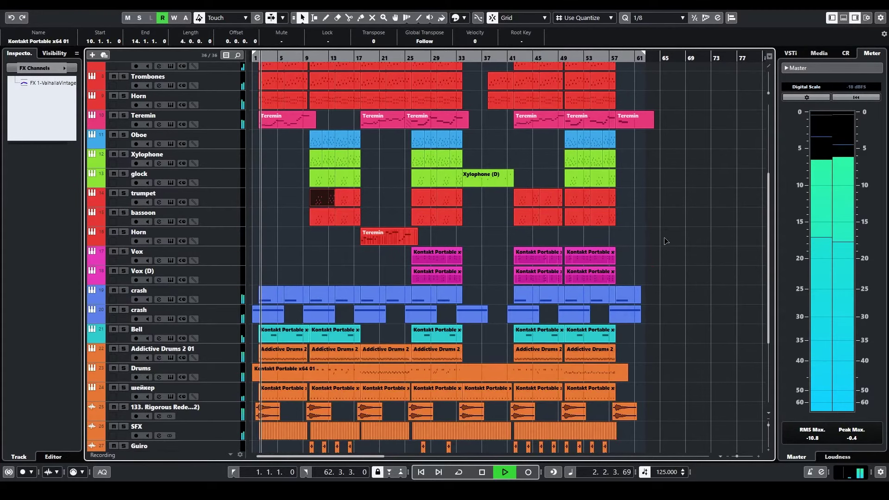
{"action": "scroll", "coordinate": [665, 240], "scroll_direction": "down", "scroll_amount": 4}
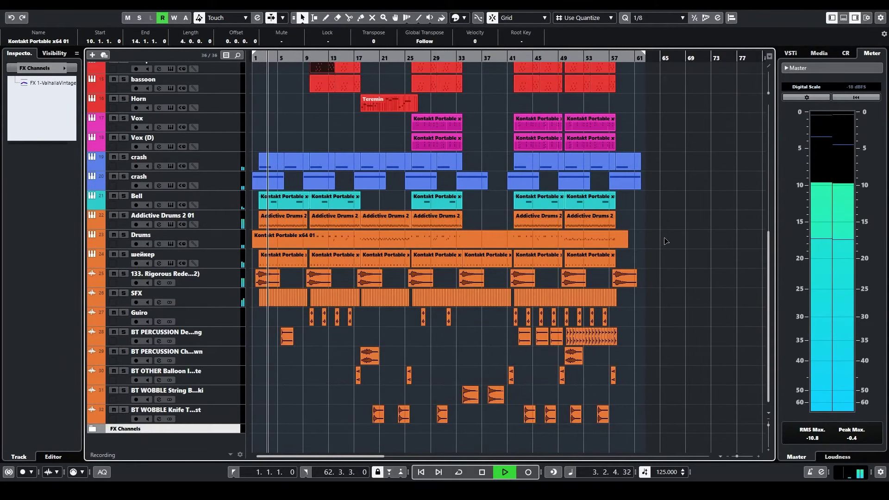
{"action": "scroll", "coordinate": [665, 240], "scroll_direction": "up", "scroll_amount": 8}
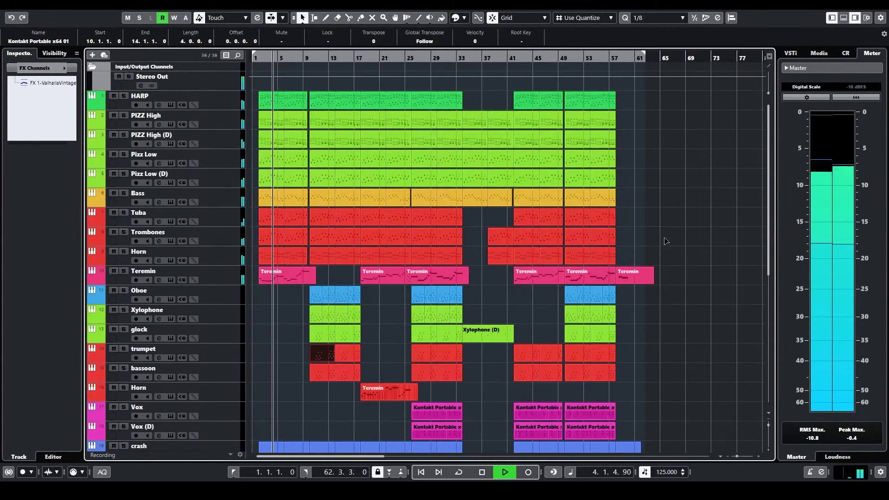
{"action": "left_click", "coordinate": [500, 238]}
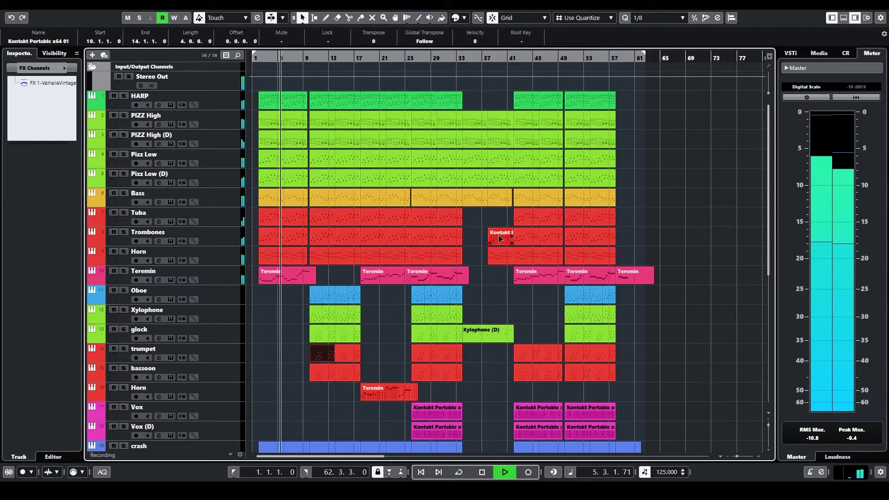